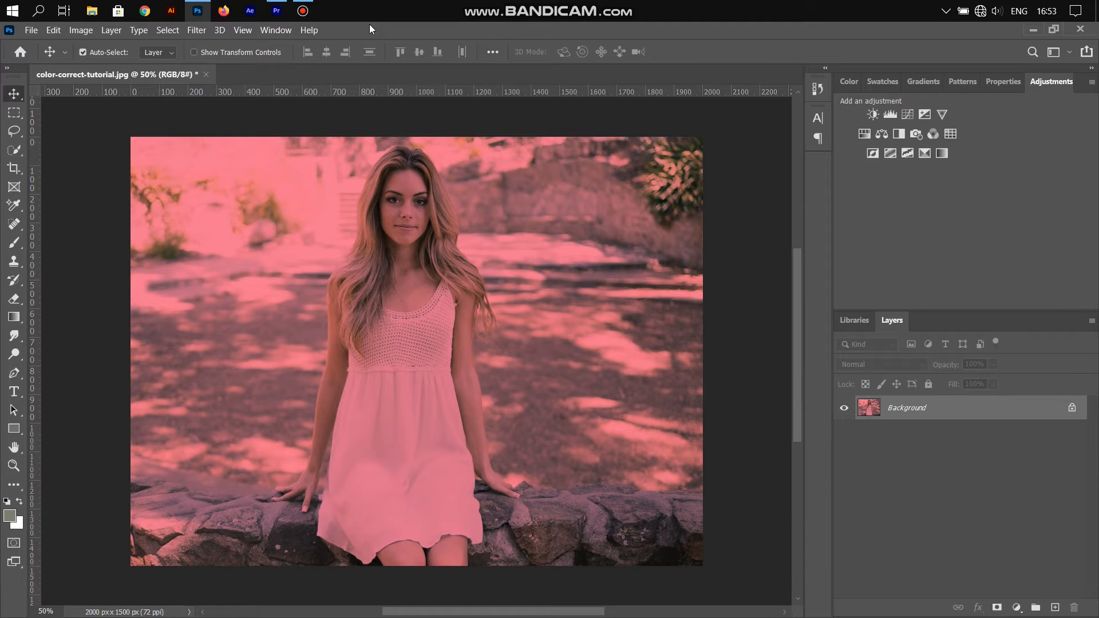
Add a Levels adjustment layer and a Curves adjustment layer above the Background.
{"action": "left_click", "coordinate": [1016, 607]}
{"action": "left_click", "coordinate": [1008, 421]}
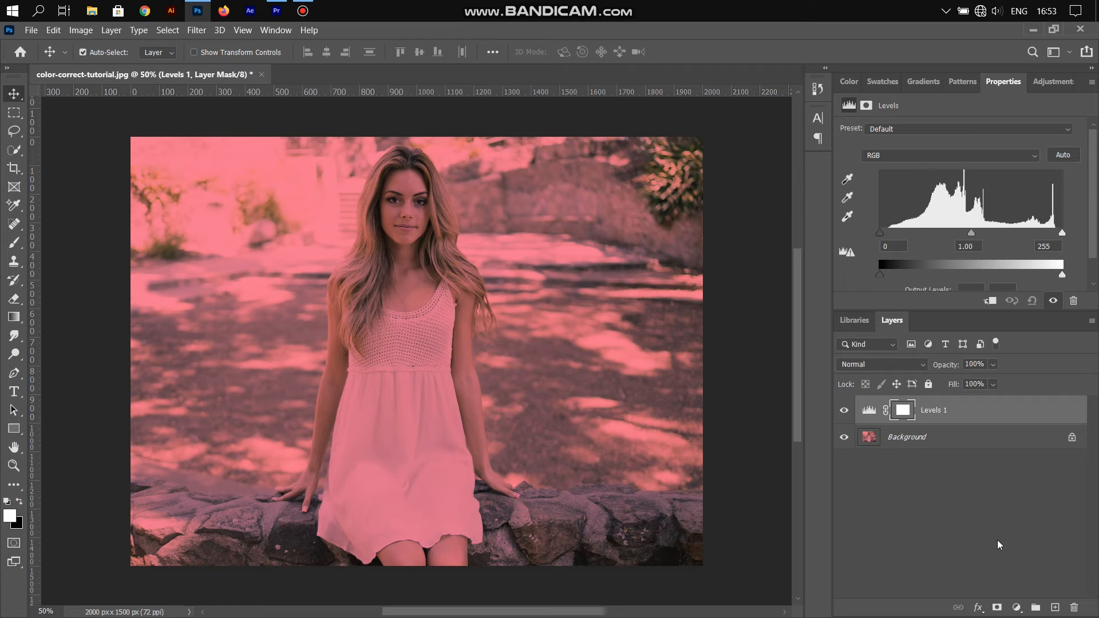
{"action": "left_click", "coordinate": [1016, 607]}
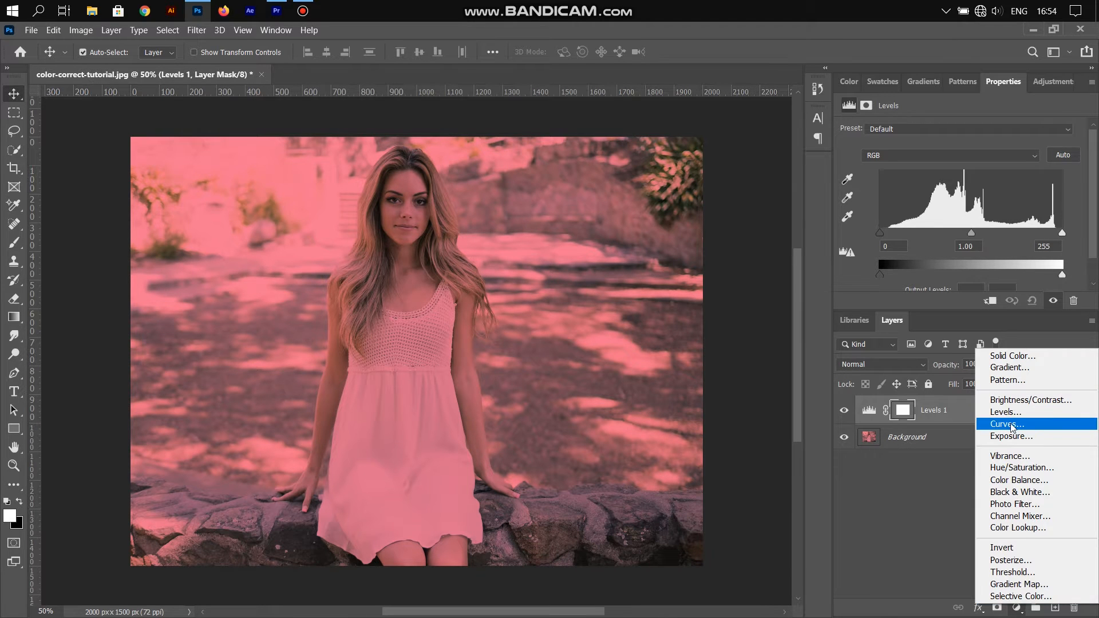
{"action": "left_click", "coordinate": [1011, 428]}
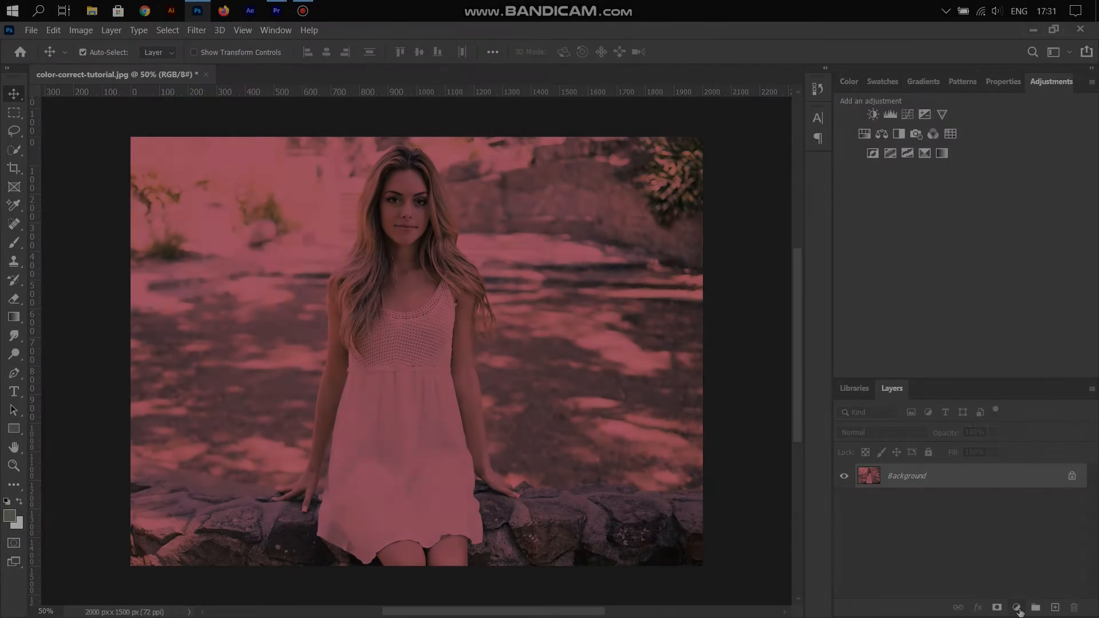
Add a Curves adjustment layer above the Background and apply its automatic correction.
{"action": "left_click", "coordinate": [1017, 607]}
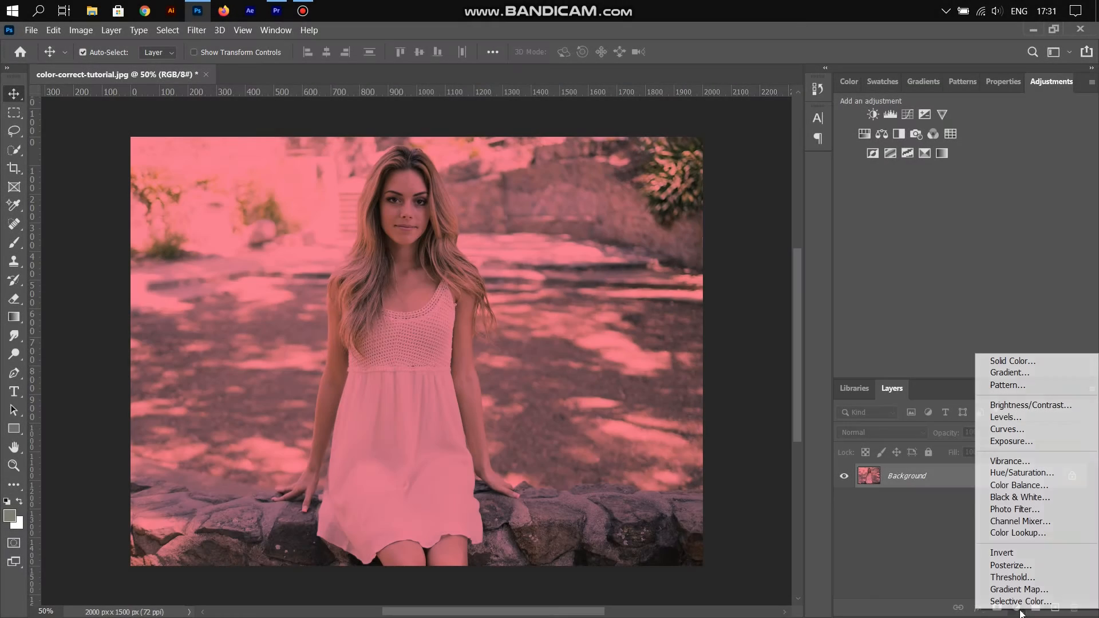
{"action": "left_click", "coordinate": [1000, 429]}
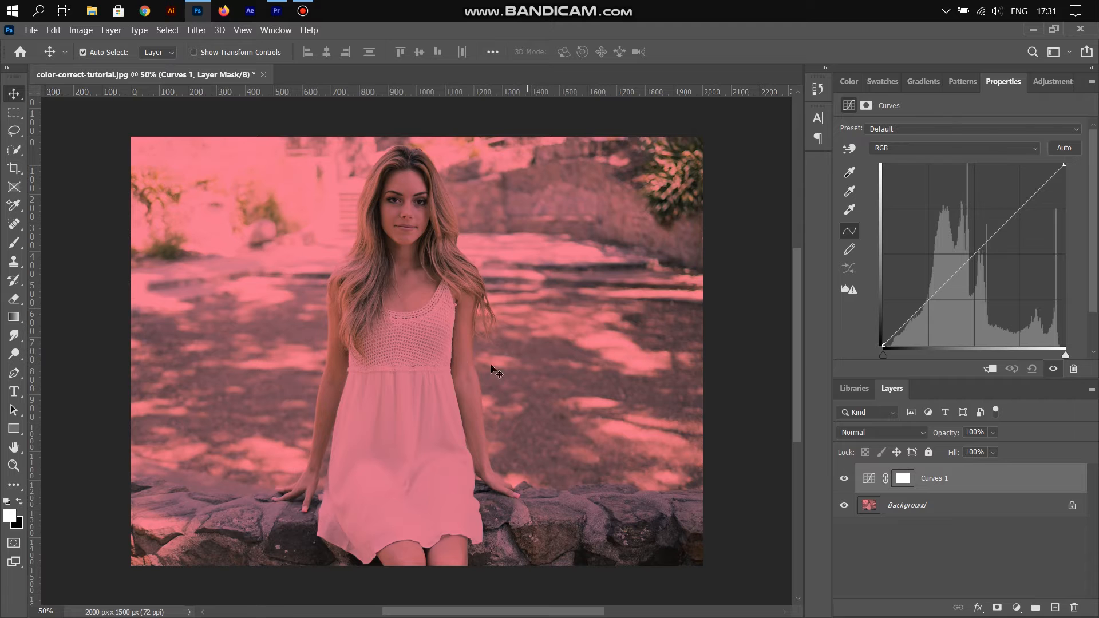
{"action": "left_click", "coordinate": [1065, 148]}
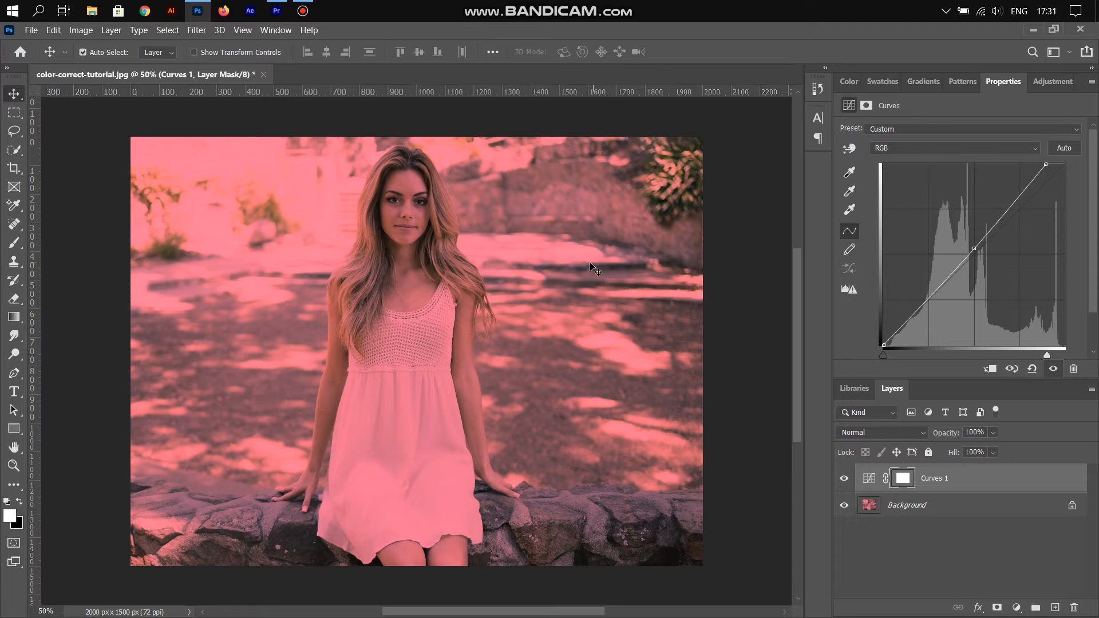
Open the auto color correction options for the Curves layer and preview all four correction algorithms on the photo.
{"action": "left_click", "coordinate": [1063, 149], "text": "alt"}
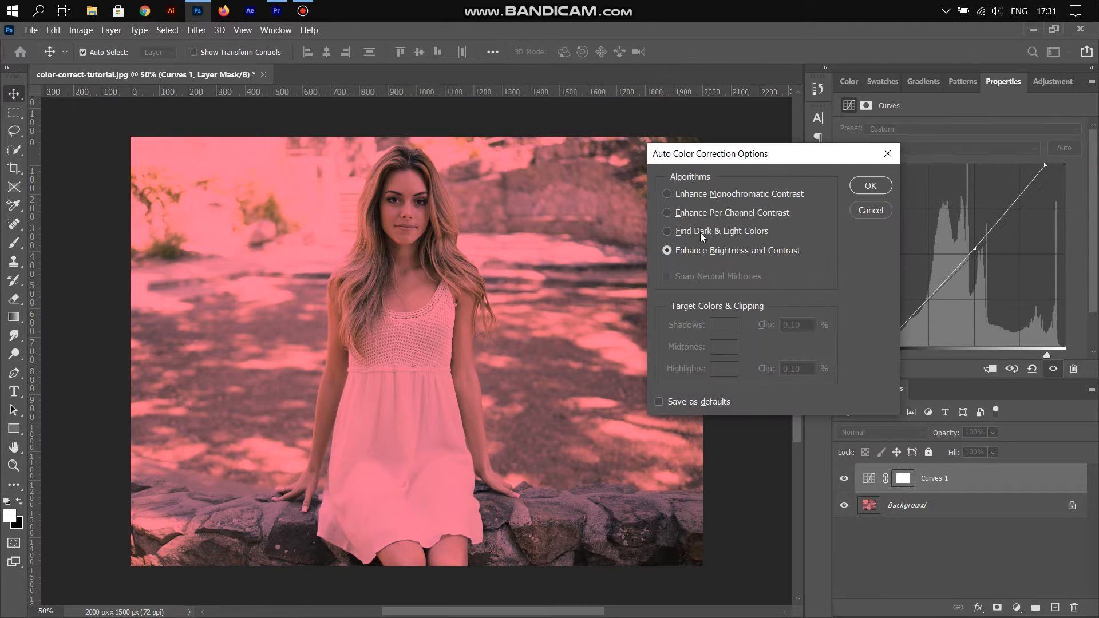
{"action": "left_click_drag", "start_coordinate": [730, 156], "coordinate": [632, 215]}
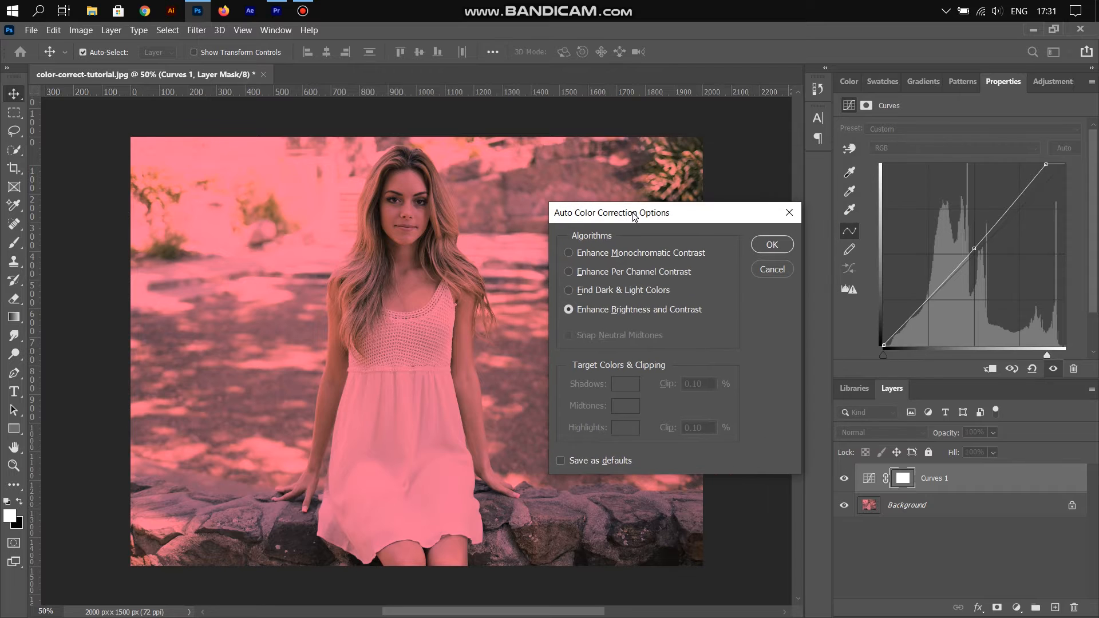
{"action": "left_click", "coordinate": [568, 253]}
{"action": "left_click", "coordinate": [570, 291]}
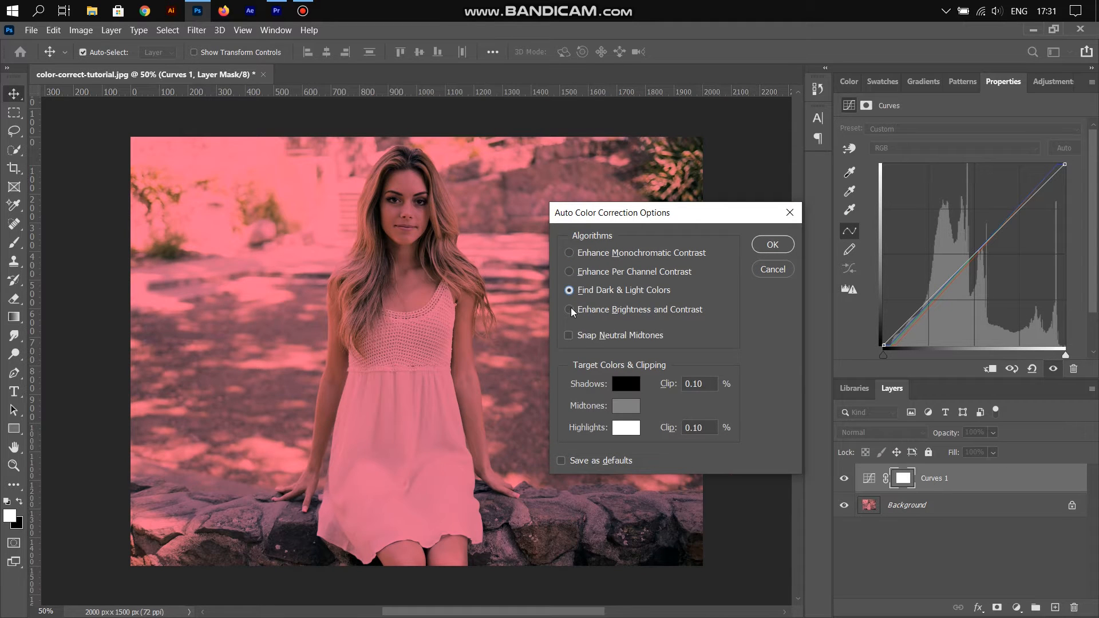
{"action": "left_click", "coordinate": [569, 310]}
{"action": "left_click", "coordinate": [569, 272]}
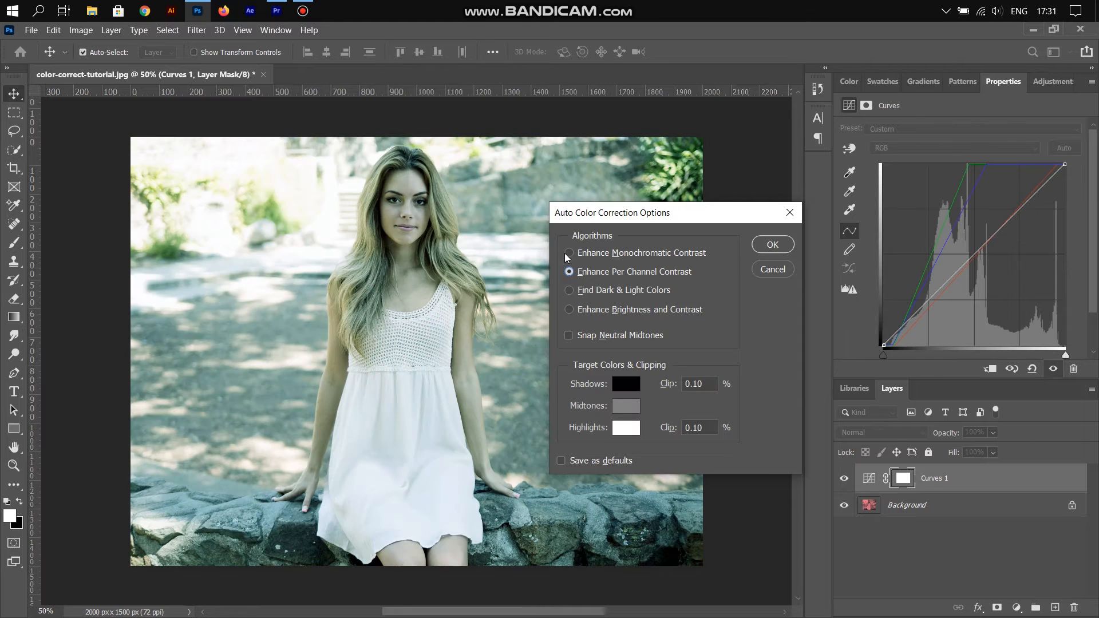
{"action": "left_click", "coordinate": [566, 253]}
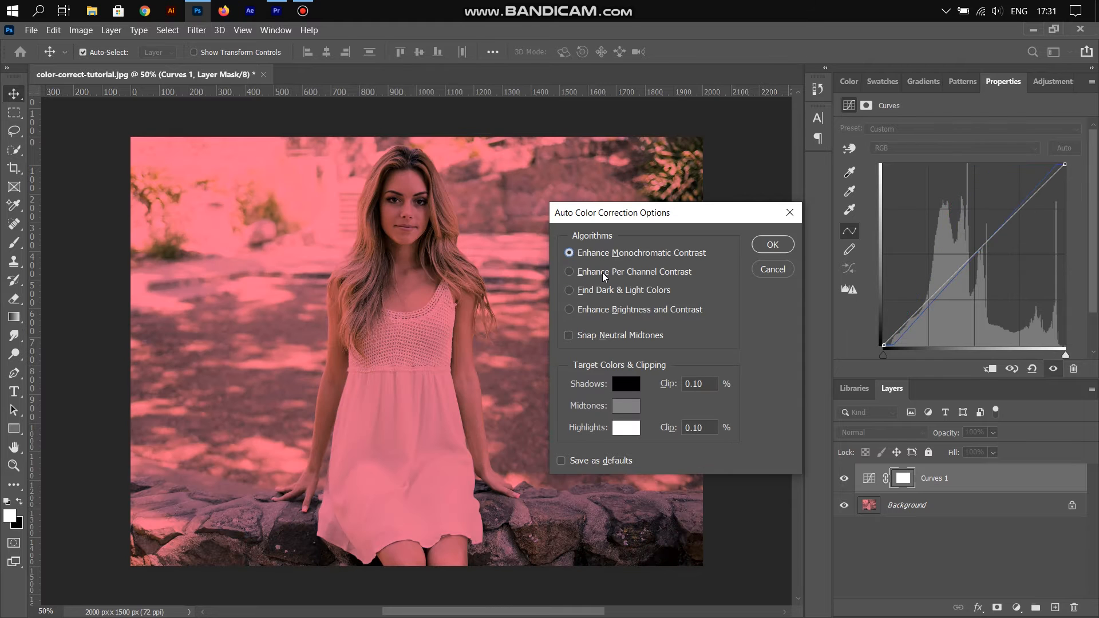
Correct the photo with the Enhance Per Channel Contrast algorithm and Snap Neutral Midtones enabled, and accept the options.
{"action": "left_click", "coordinate": [568, 272]}
{"action": "mouse_move", "coordinate": [662, 219]}
{"action": "left_mouse_down"}
{"action": "mouse_move", "coordinate": [640, 246]}
{"action": "mouse_move", "coordinate": [665, 196]}
{"action": "mouse_move", "coordinate": [651, 204]}
{"action": "left_mouse_up"}
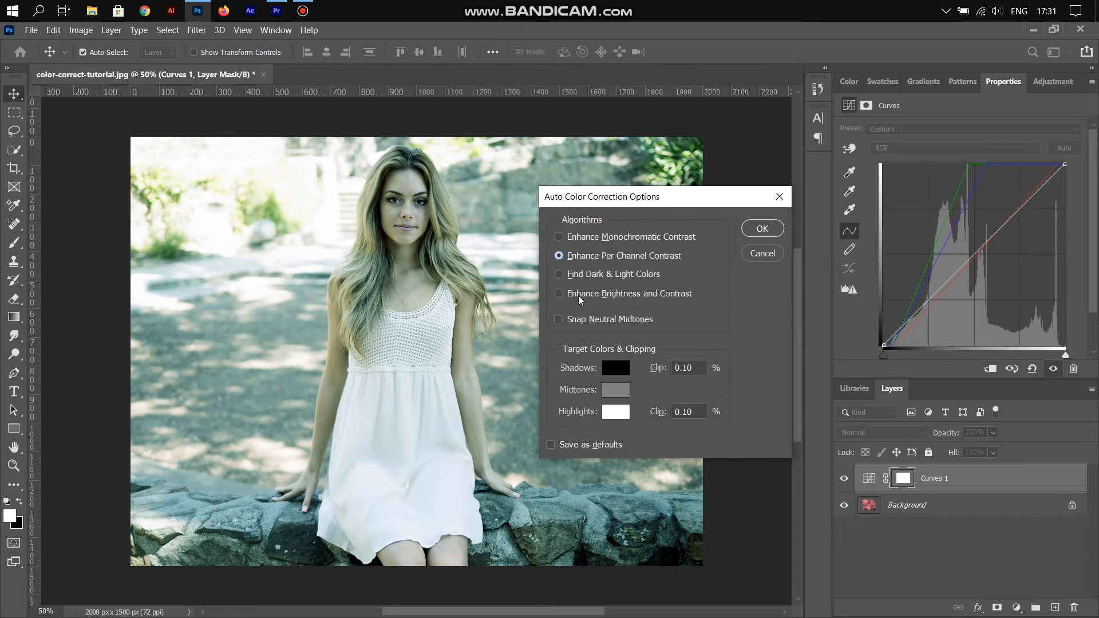
{"action": "left_click", "coordinate": [558, 319]}
{"action": "mouse_move", "coordinate": [655, 205]}
{"action": "left_mouse_down"}
{"action": "mouse_move", "coordinate": [617, 212]}
{"action": "mouse_move", "coordinate": [654, 193]}
{"action": "mouse_move", "coordinate": [643, 193]}
{"action": "left_mouse_up"}
{"action": "left_click", "coordinate": [747, 219]}
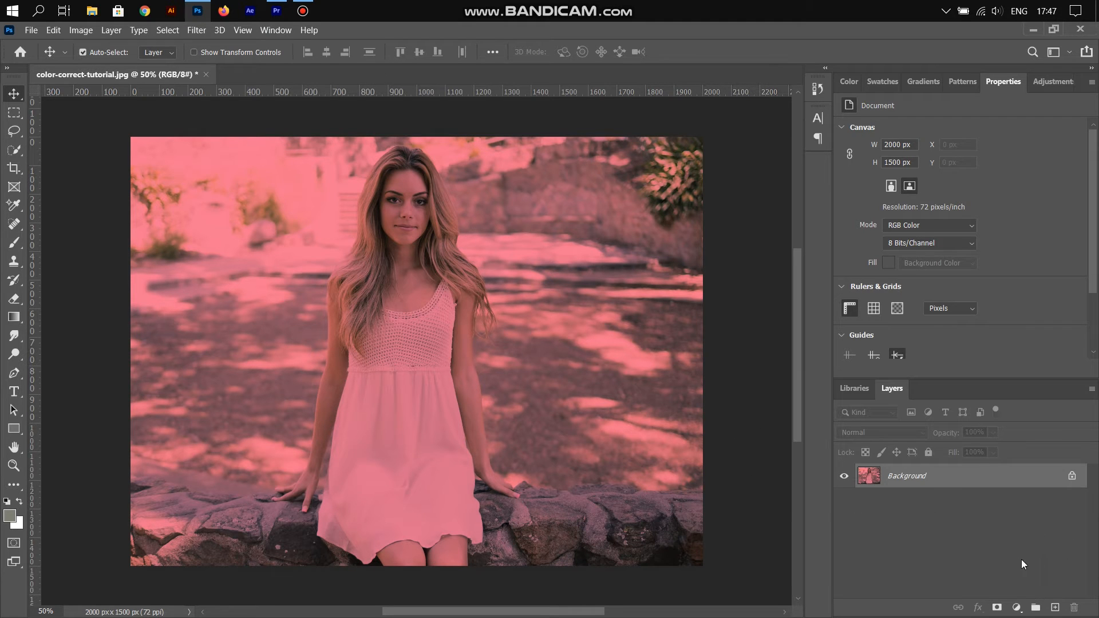
Add a Threshold adjustment layer above the Background and set its level to 19 to isolate the darkest areas.
{"action": "left_click", "coordinate": [1016, 608]}
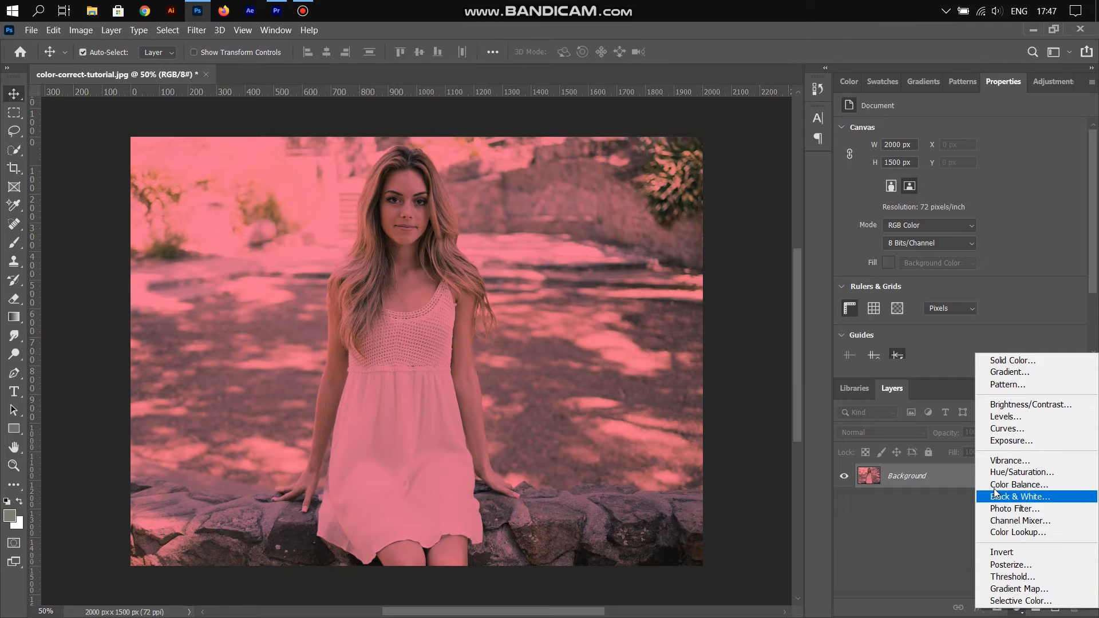
{"action": "left_click", "coordinate": [1019, 575]}
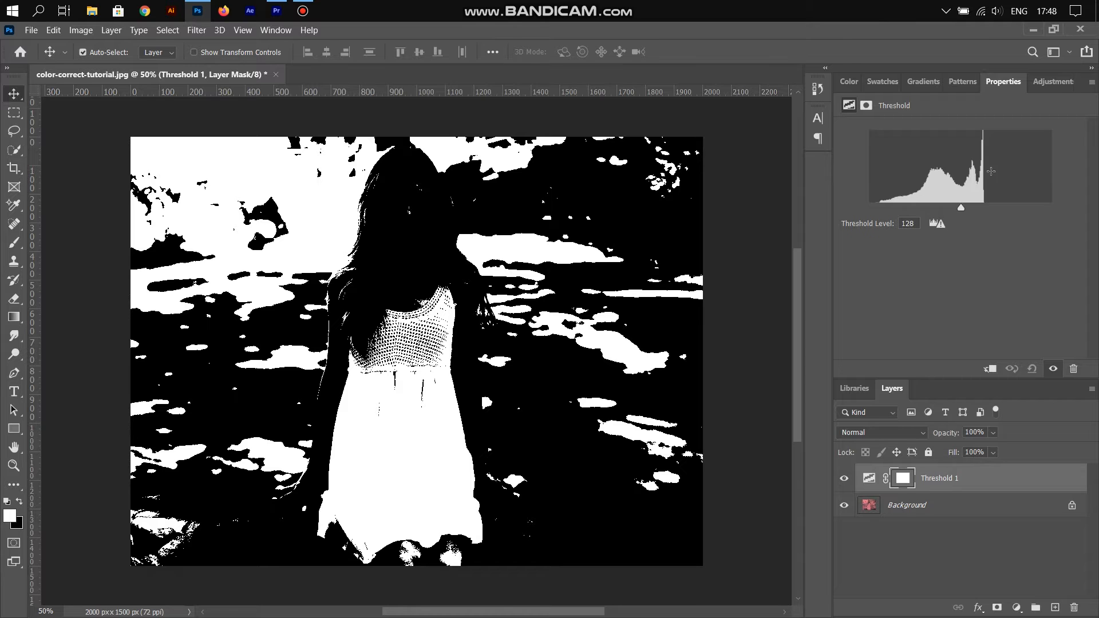
{"action": "left_click_drag", "start_coordinate": [960, 209], "coordinate": [853, 201]}
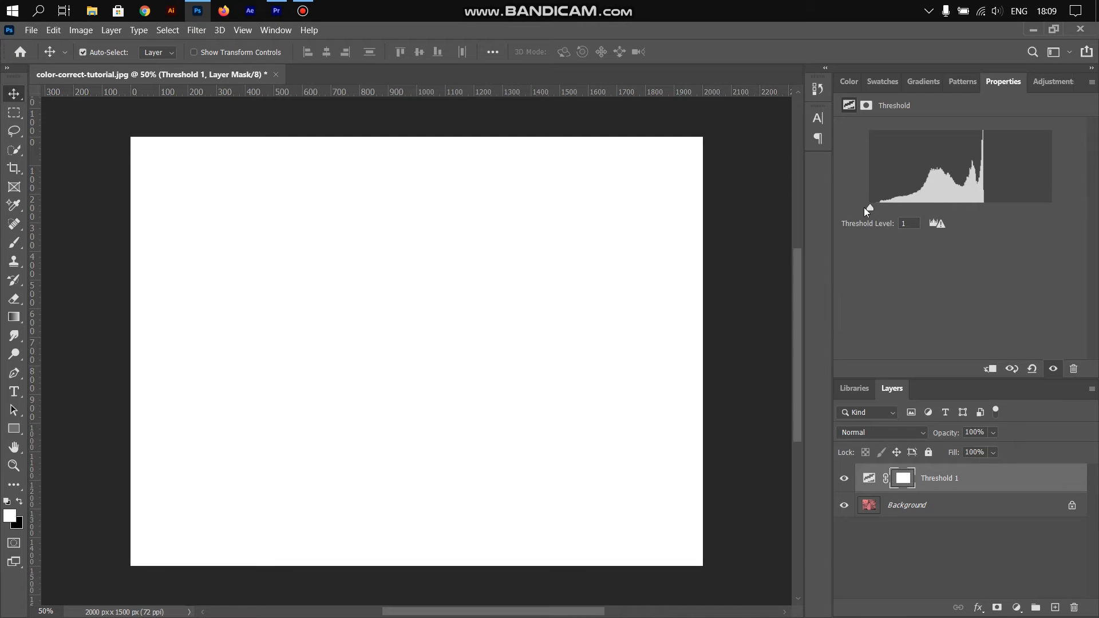
{"action": "left_click_drag", "start_coordinate": [877, 208], "coordinate": [882, 209]}
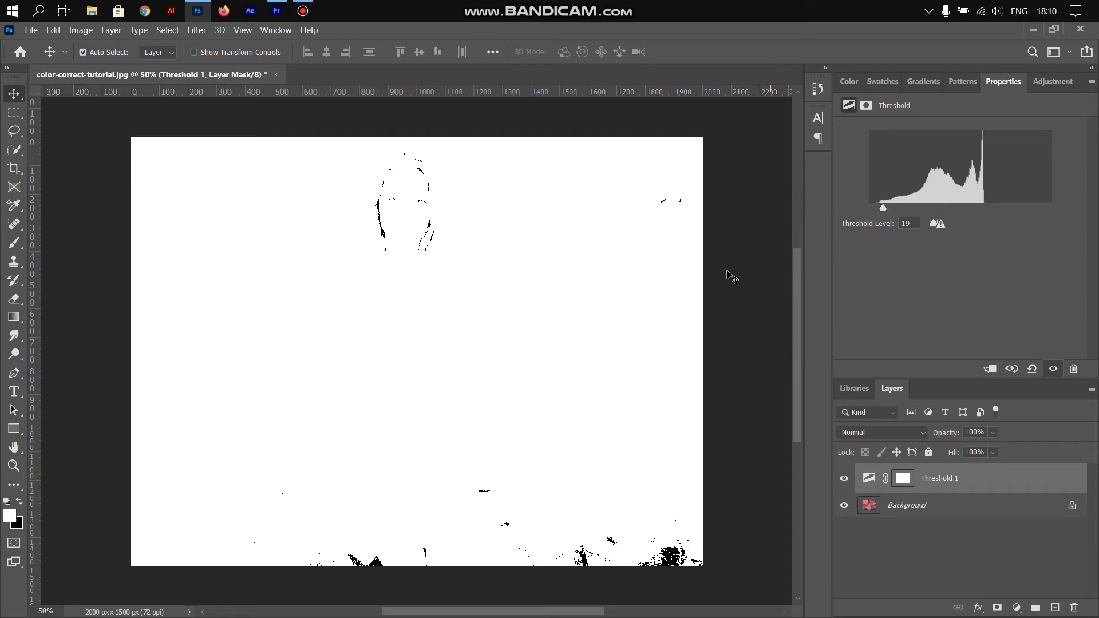
Place a Color Sampler point on the black area in the hair beside the woman's face and collapse the Info readout.
{"action": "left_click", "coordinate": [14, 205]}
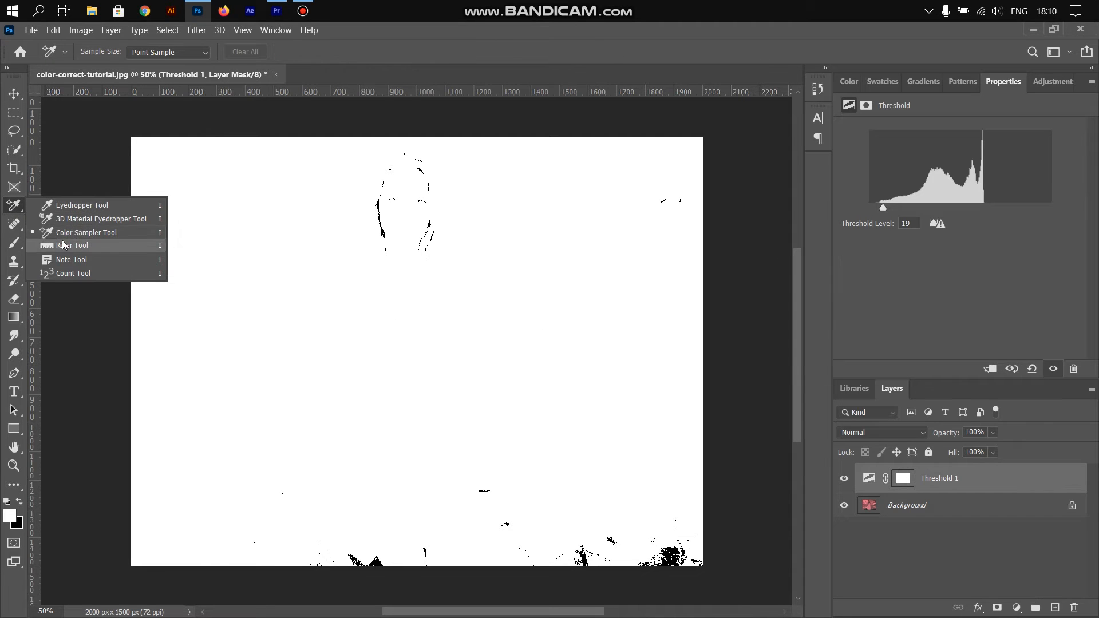
{"action": "left_click", "coordinate": [90, 233]}
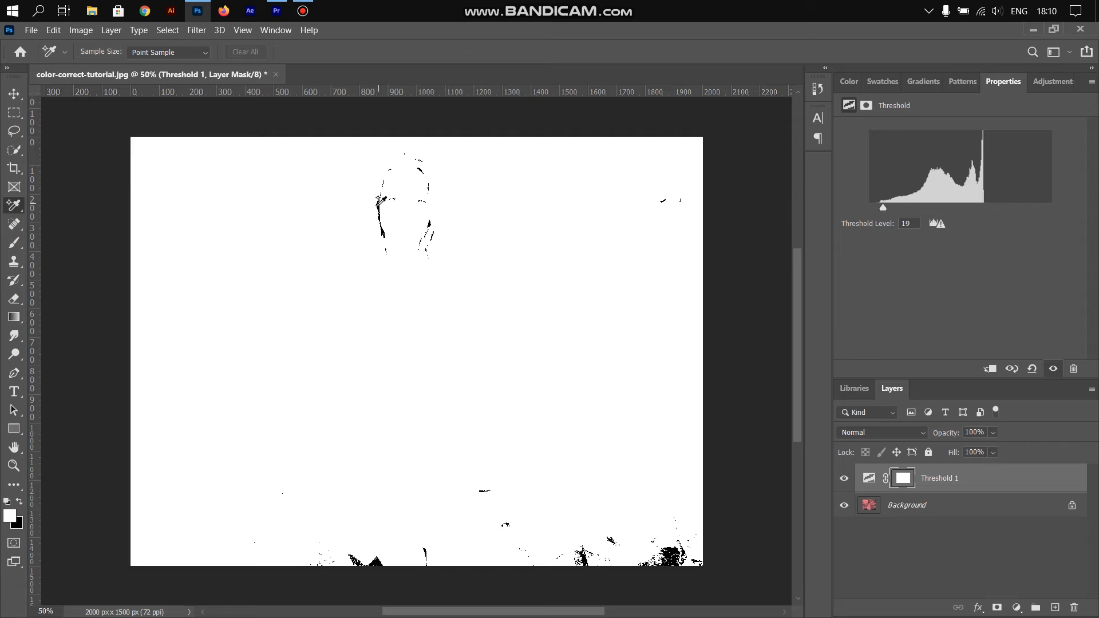
{"action": "left_click", "coordinate": [380, 209]}
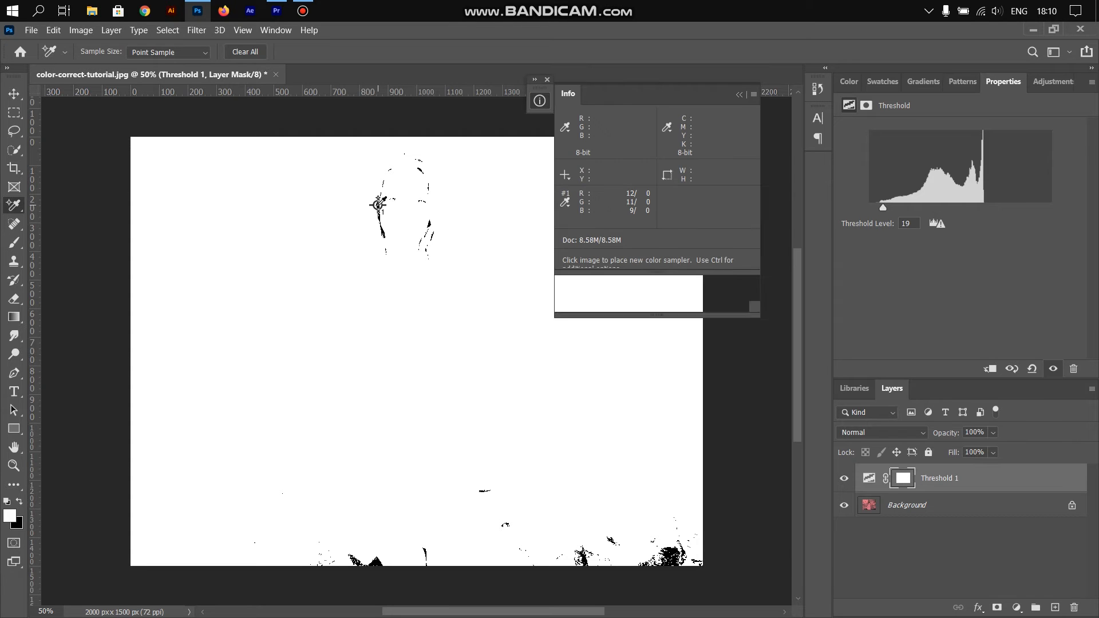
{"action": "scroll", "coordinate": [375, 200], "scroll_direction": "up", "scroll_amount": 2}
{"action": "scroll", "coordinate": [382, 208], "scroll_direction": "up", "scroll_amount": 6}
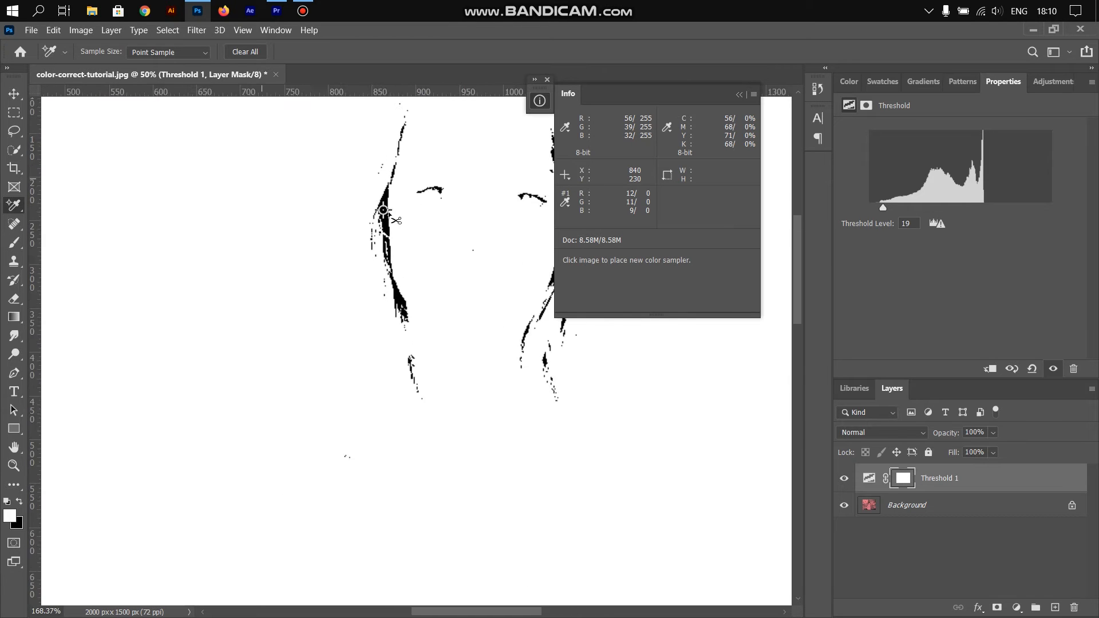
{"action": "scroll", "coordinate": [383, 209], "scroll_direction": "up", "scroll_amount": 1}
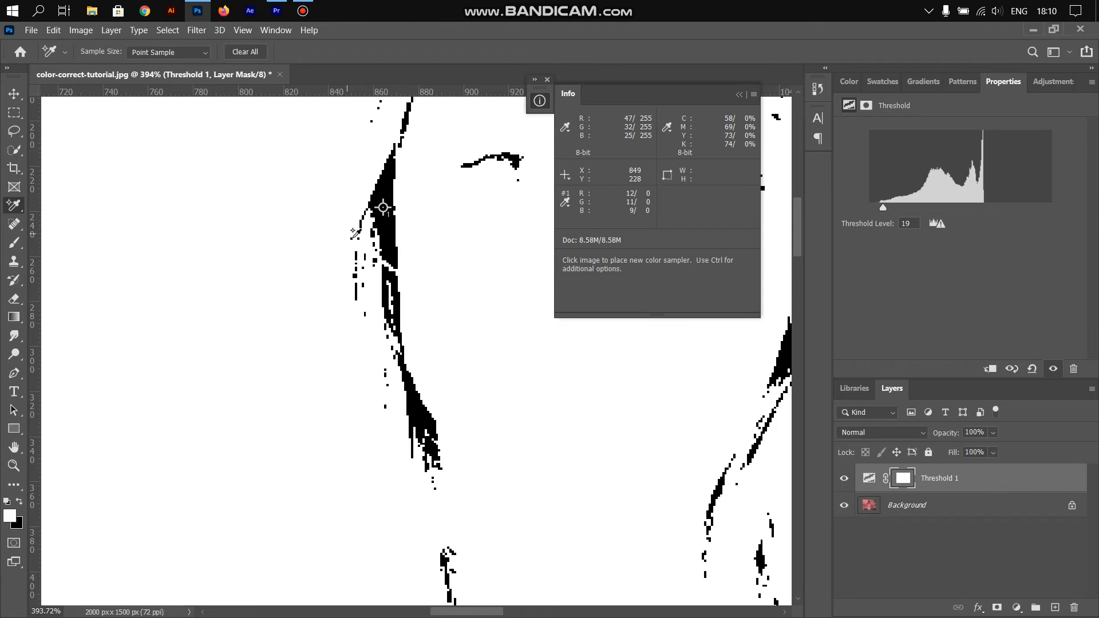
{"action": "scroll", "coordinate": [380, 237], "scroll_direction": "down", "scroll_amount": 4}
{"action": "scroll", "coordinate": [380, 236], "scroll_direction": "down", "scroll_amount": 5}
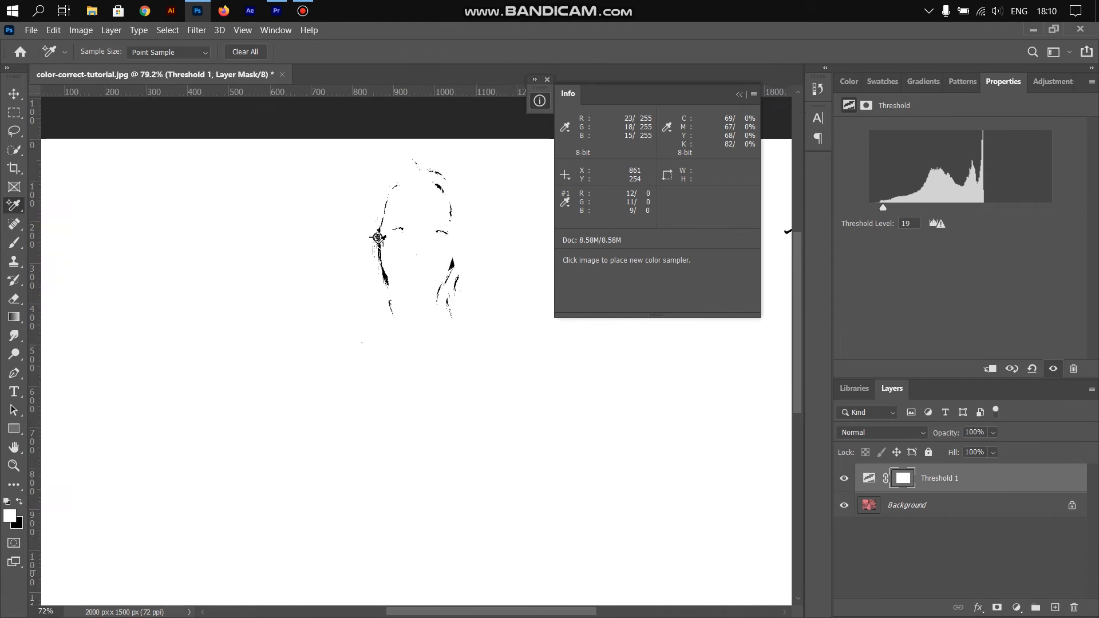
{"action": "left_click", "coordinate": [738, 94]}
{"action": "scroll", "coordinate": [469, 317], "scroll_direction": "down", "scroll_amount": 1}
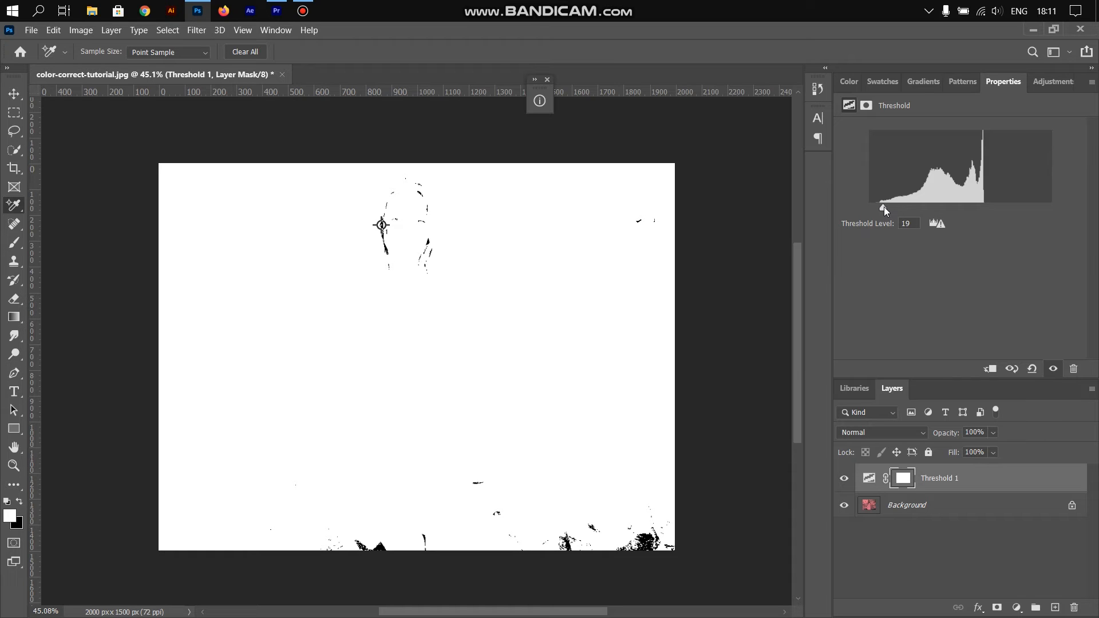
Raise the Threshold level to 156 and place a second Color Sampler point on a white area of the background beside the woman.
{"action": "left_click_drag", "start_coordinate": [884, 207], "coordinate": [981, 207]}
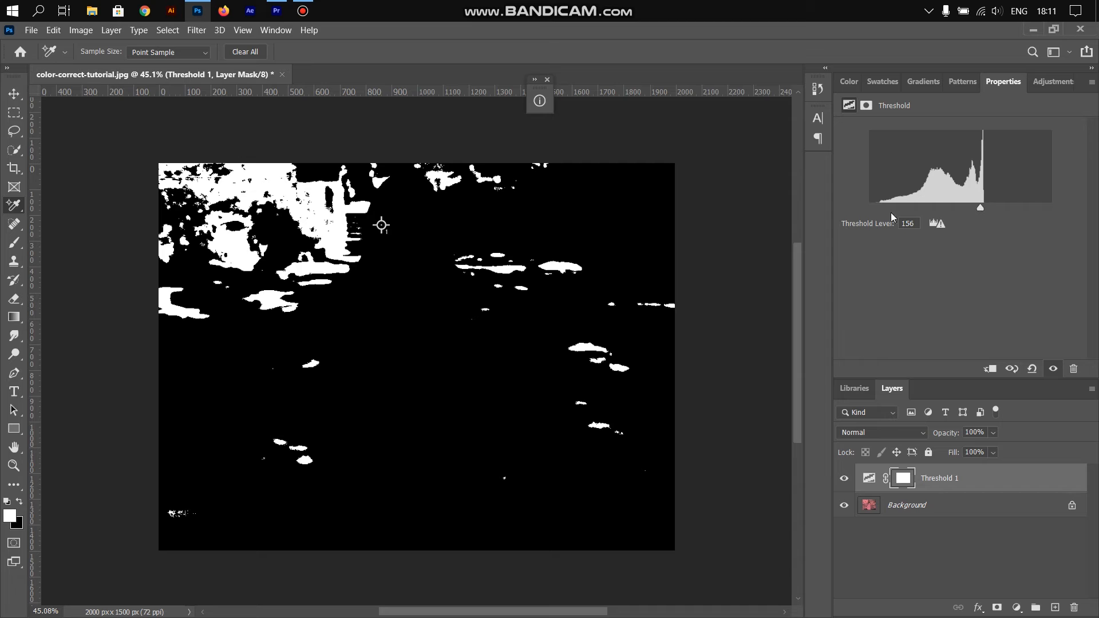
{"action": "right_click", "coordinate": [12, 207]}
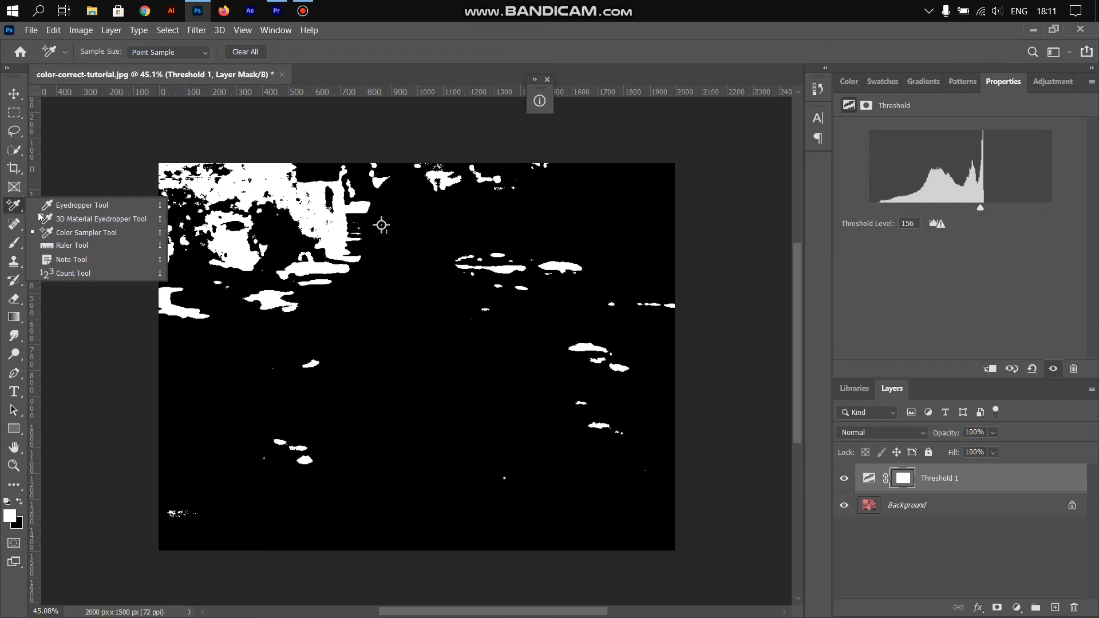
{"action": "left_click", "coordinate": [71, 233]}
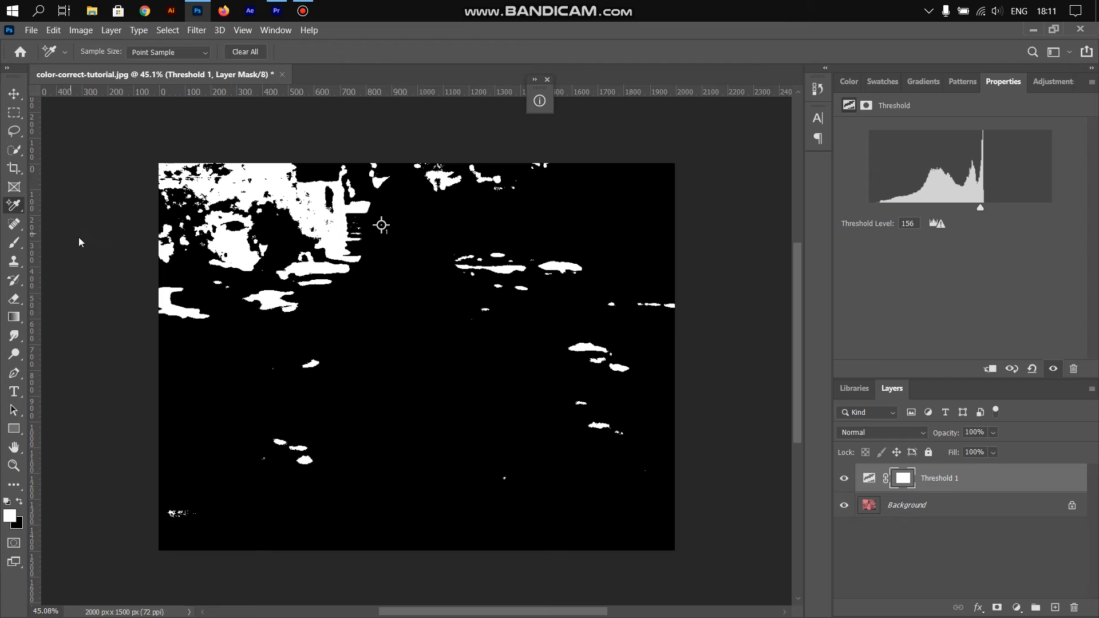
{"action": "left_click", "coordinate": [336, 244]}
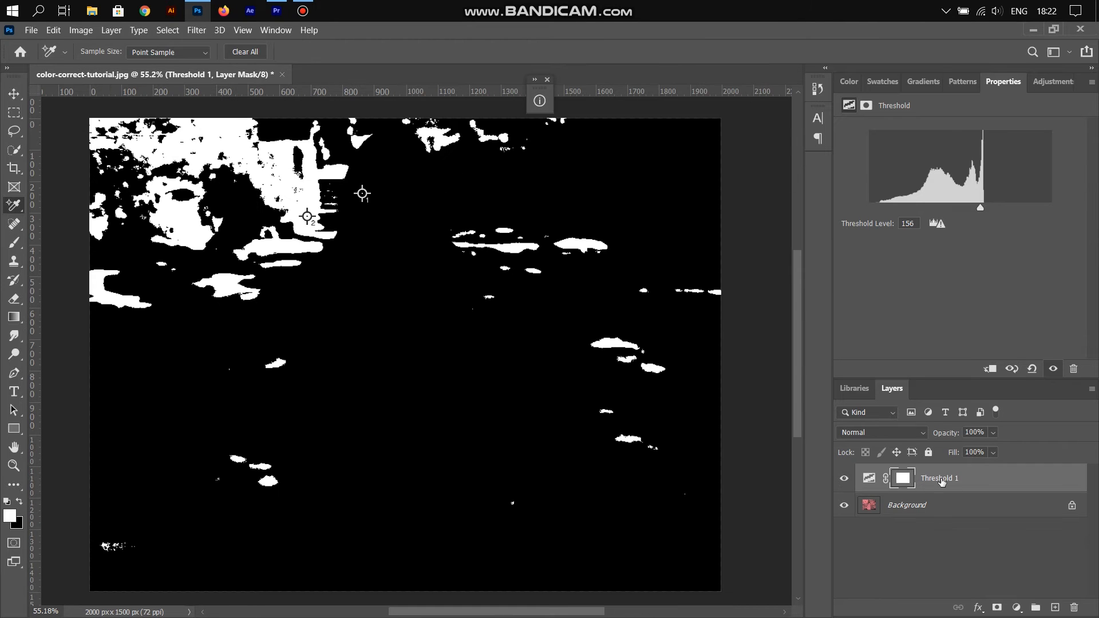
Delete the Threshold adjustment layer and inspect the two sampler points on the photo.
{"action": "left_click_drag", "start_coordinate": [938, 480], "coordinate": [1081, 605]}
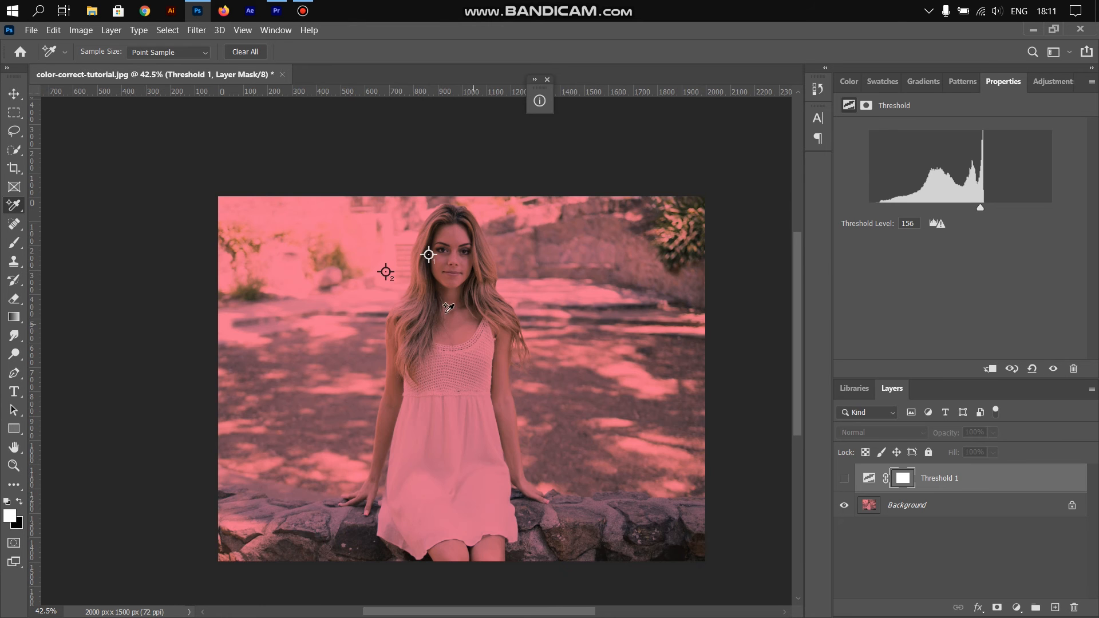
{"action": "scroll", "coordinate": [448, 307], "scroll_direction": "up", "scroll_amount": 8}
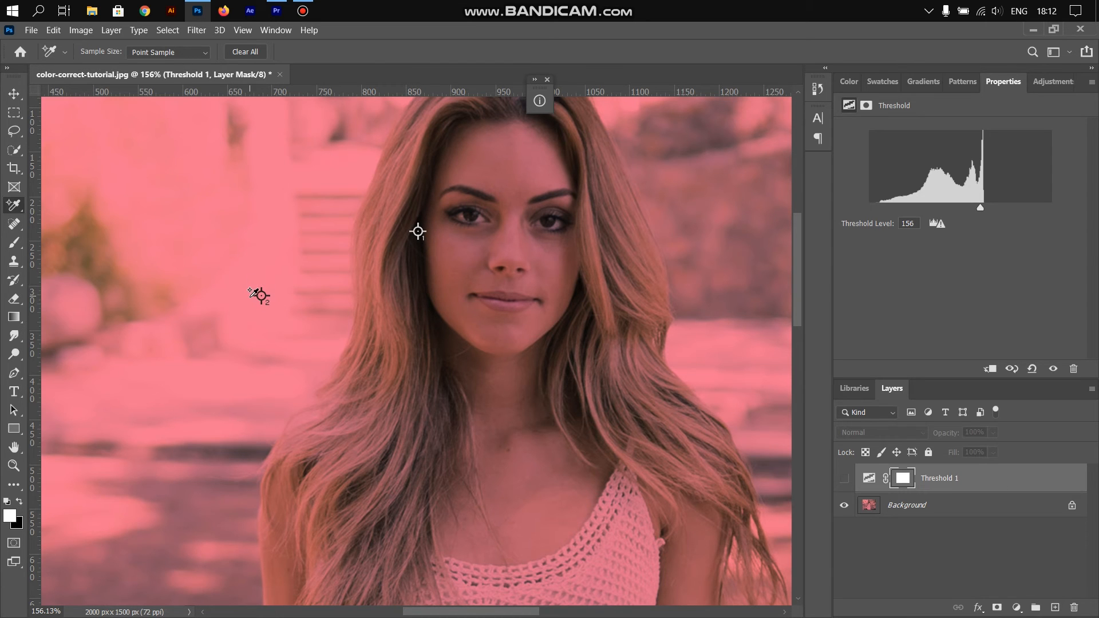
{"action": "scroll", "coordinate": [616, 279], "scroll_direction": "down", "scroll_amount": 5}
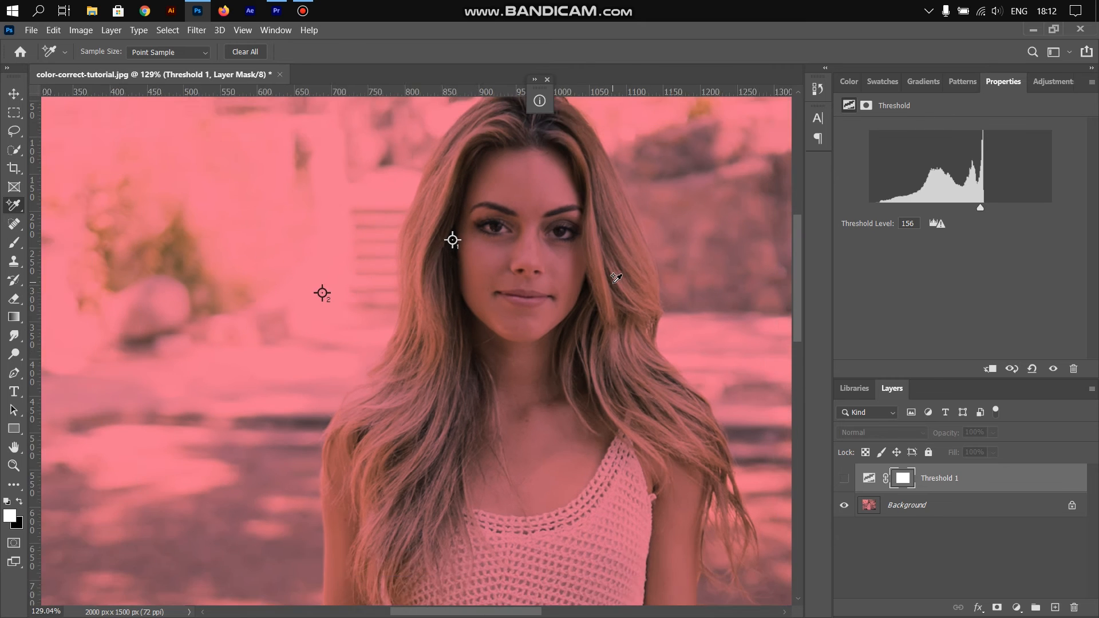
{"action": "scroll", "coordinate": [617, 278], "scroll_direction": "down", "scroll_amount": 5}
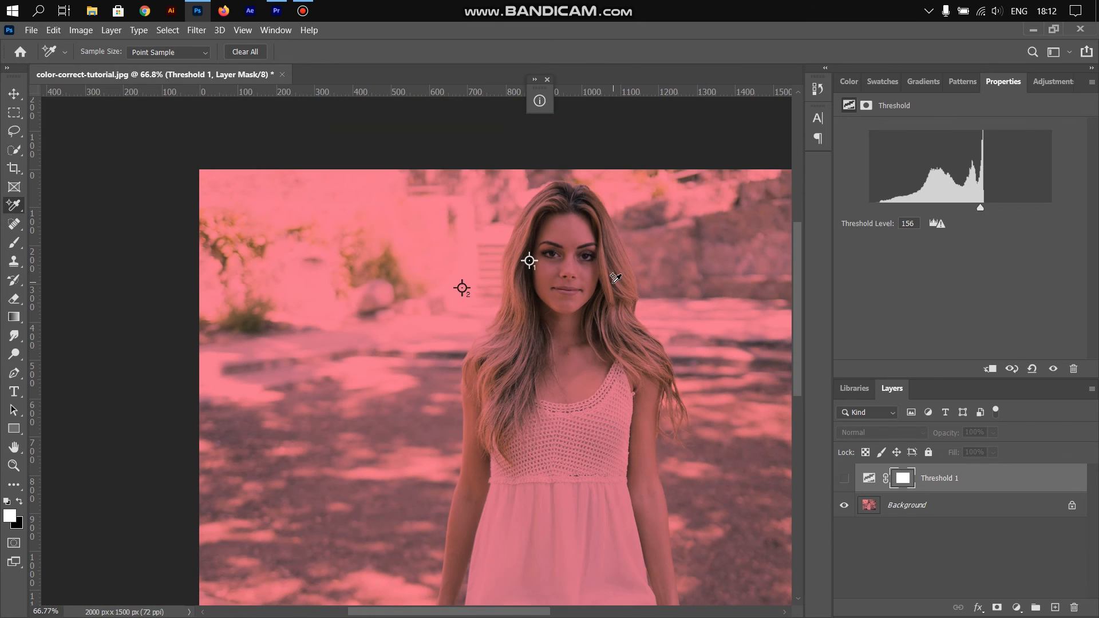
{"action": "scroll", "coordinate": [615, 278], "scroll_direction": "down", "scroll_amount": 1}
{"action": "left_click_drag", "start_coordinate": [681, 416], "coordinate": [491, 344]}
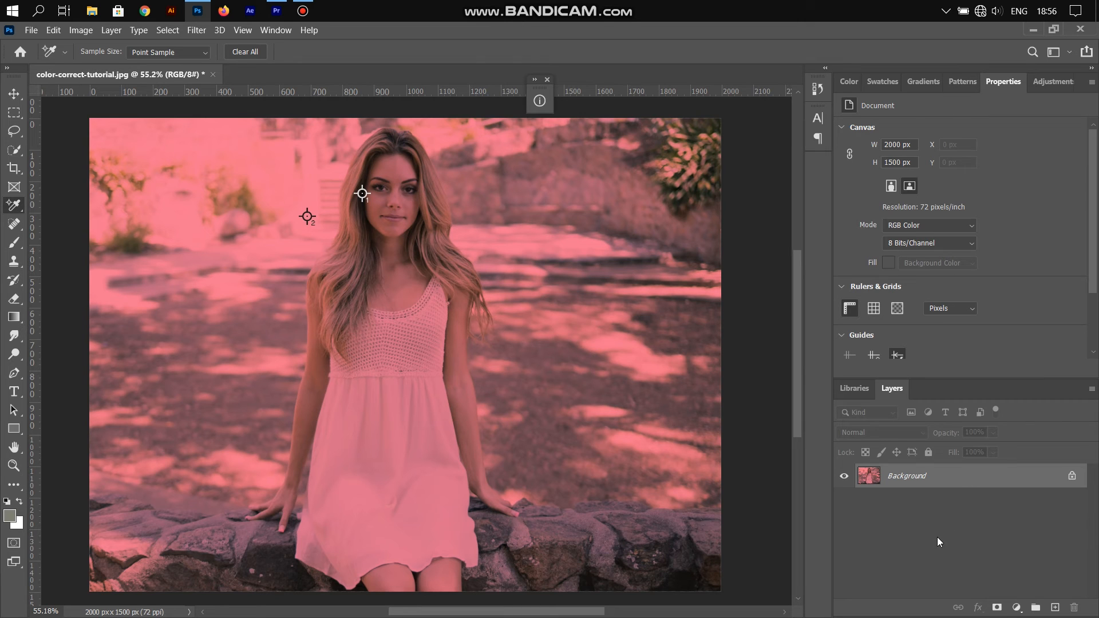
Add a Curves adjustment layer above the Background of the sampled photo.
{"action": "left_click", "coordinate": [1017, 607]}
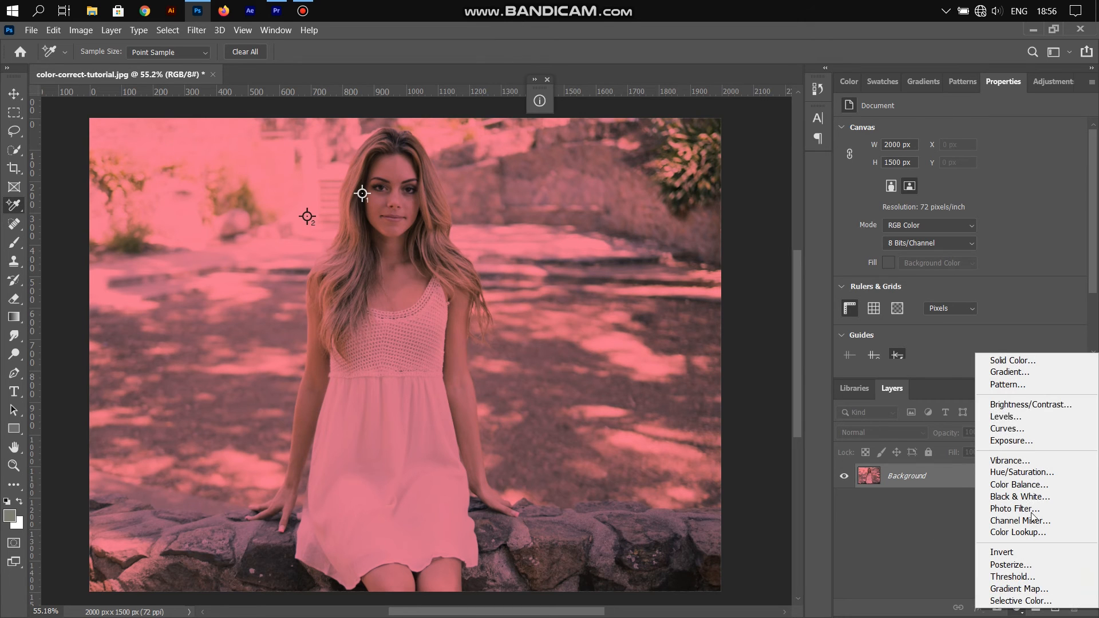
{"action": "left_click", "coordinate": [1017, 430]}
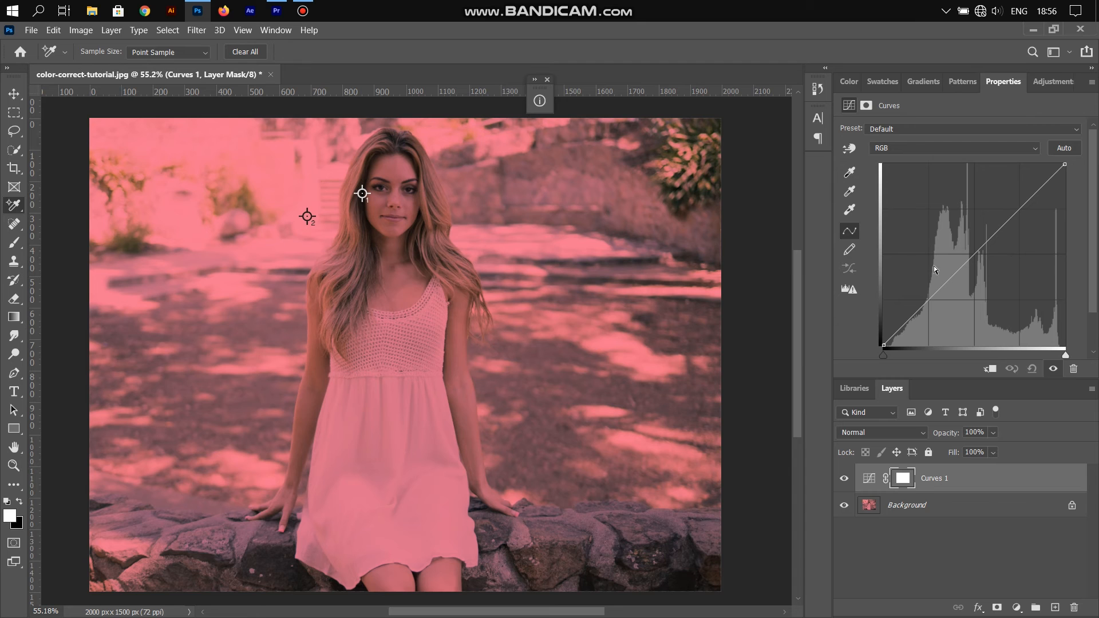
Set the Curves black point from sampler point 1 in the hair and the white point from sampler point 2 on the background.
{"action": "left_click", "coordinate": [850, 171]}
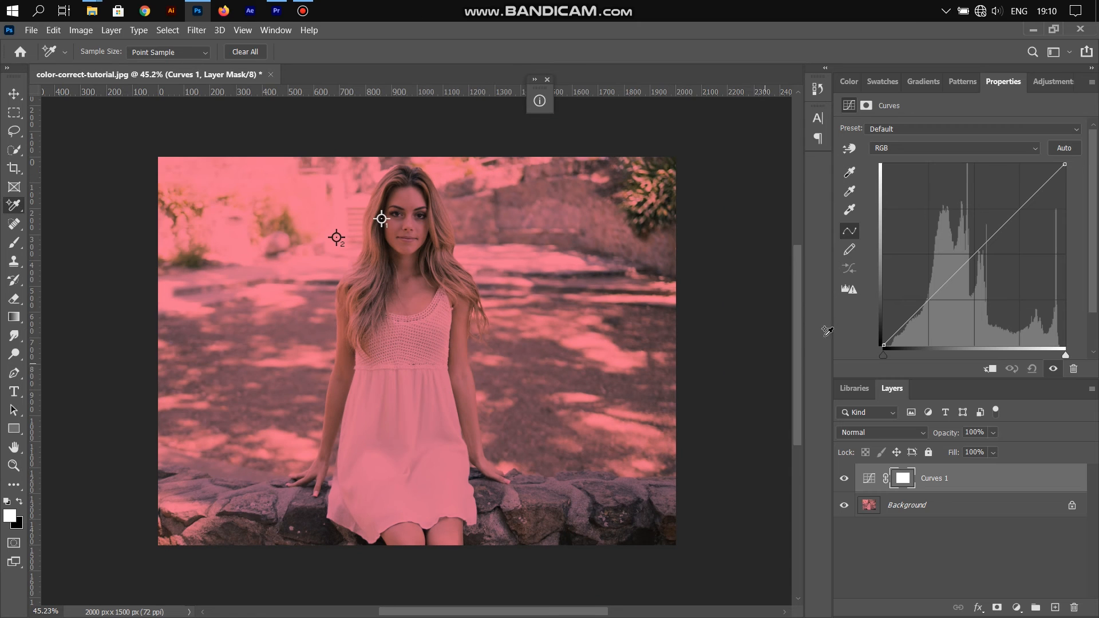
{"action": "left_click", "coordinate": [856, 178]}
{"action": "left_click", "coordinate": [856, 177]}
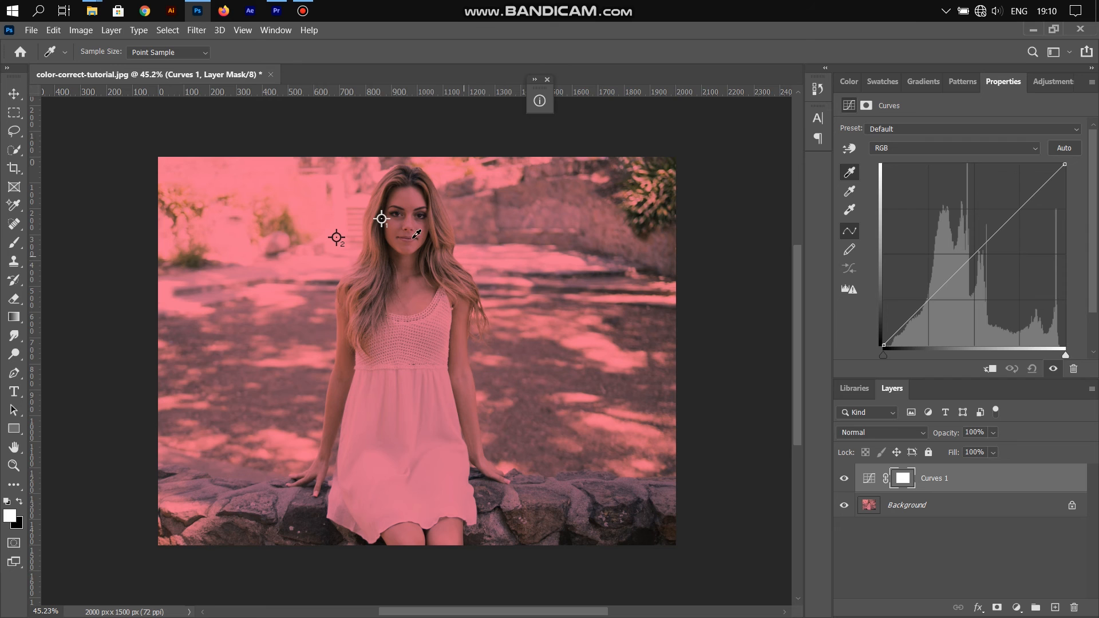
{"action": "left_click", "coordinate": [381, 216]}
{"action": "left_click", "coordinate": [850, 210]}
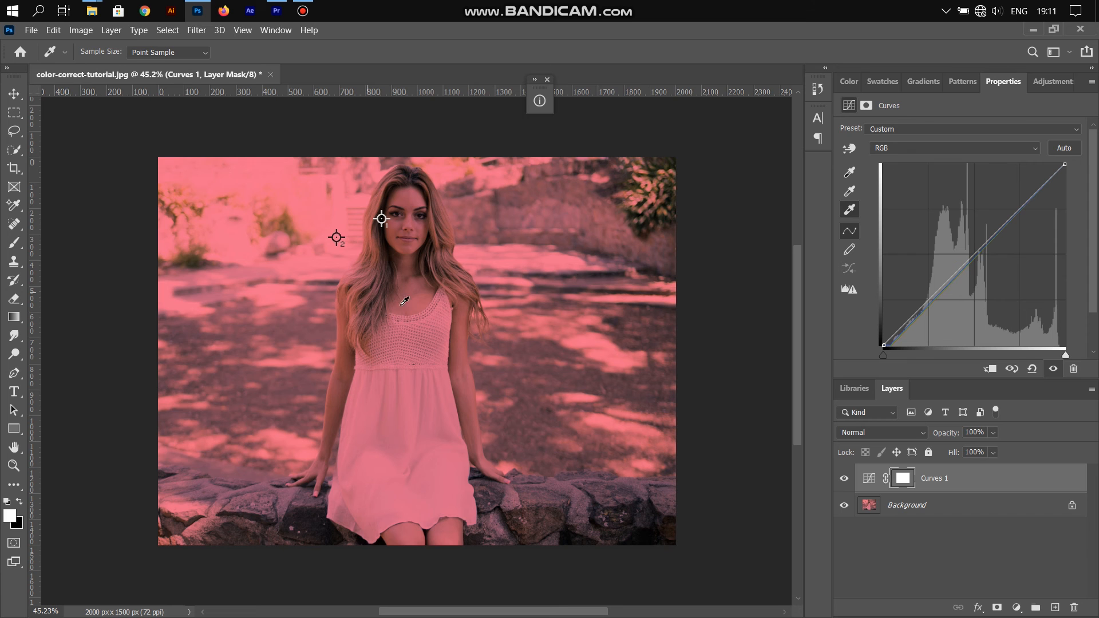
{"action": "left_click", "coordinate": [339, 237]}
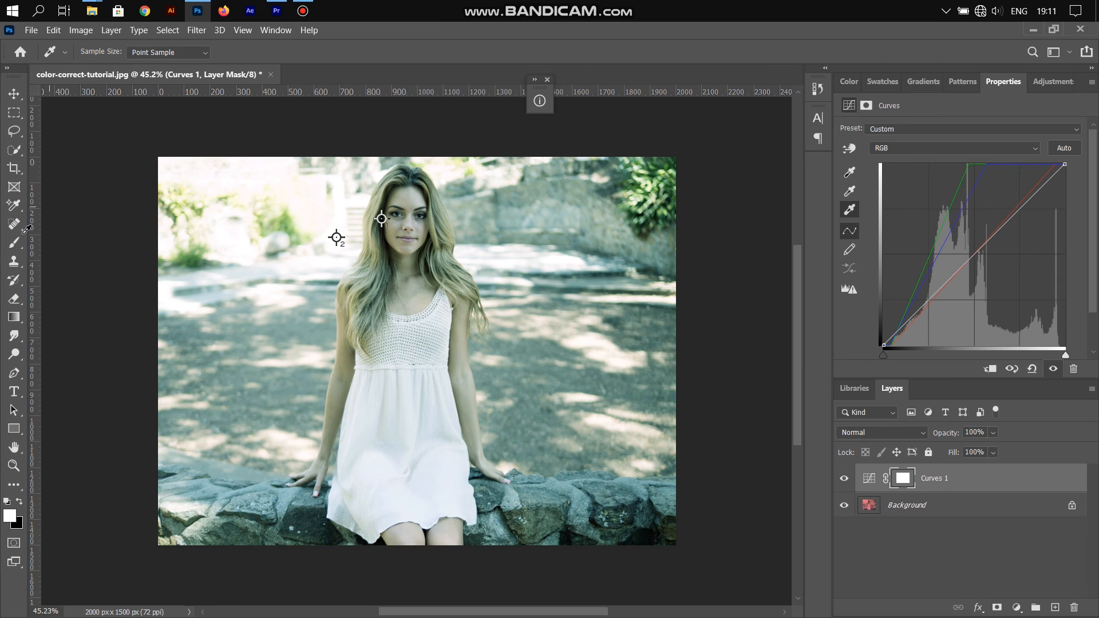
{"action": "left_click", "coordinate": [15, 101]}
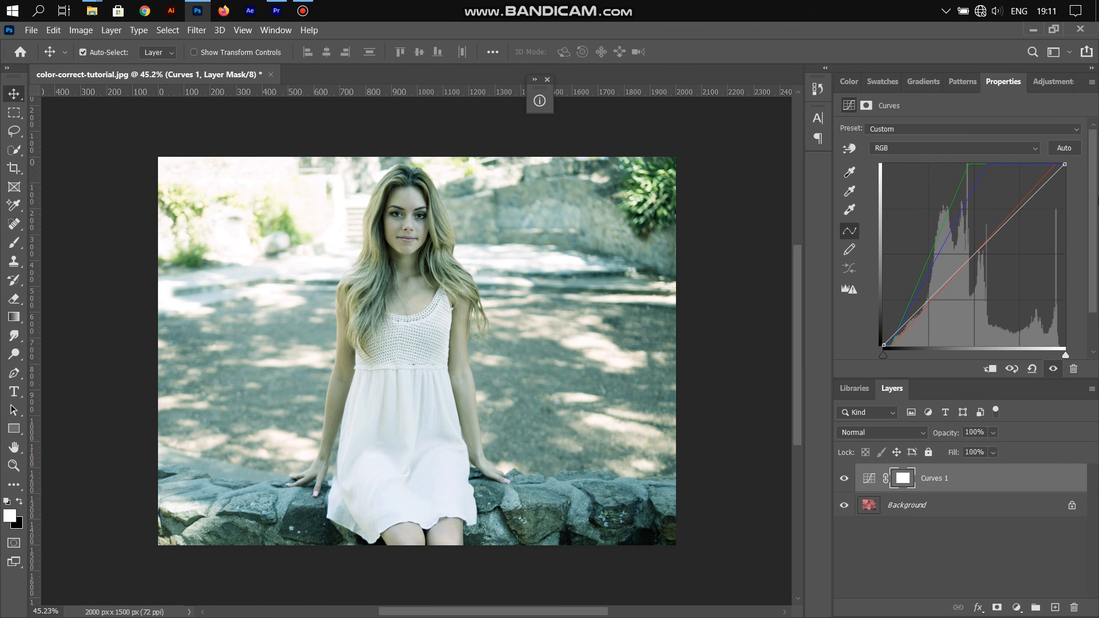
Inspect the Green, Blue and Red channel curves of the Curves adjustment and return to the RGB composite curve.
{"action": "left_click", "coordinate": [890, 151]}
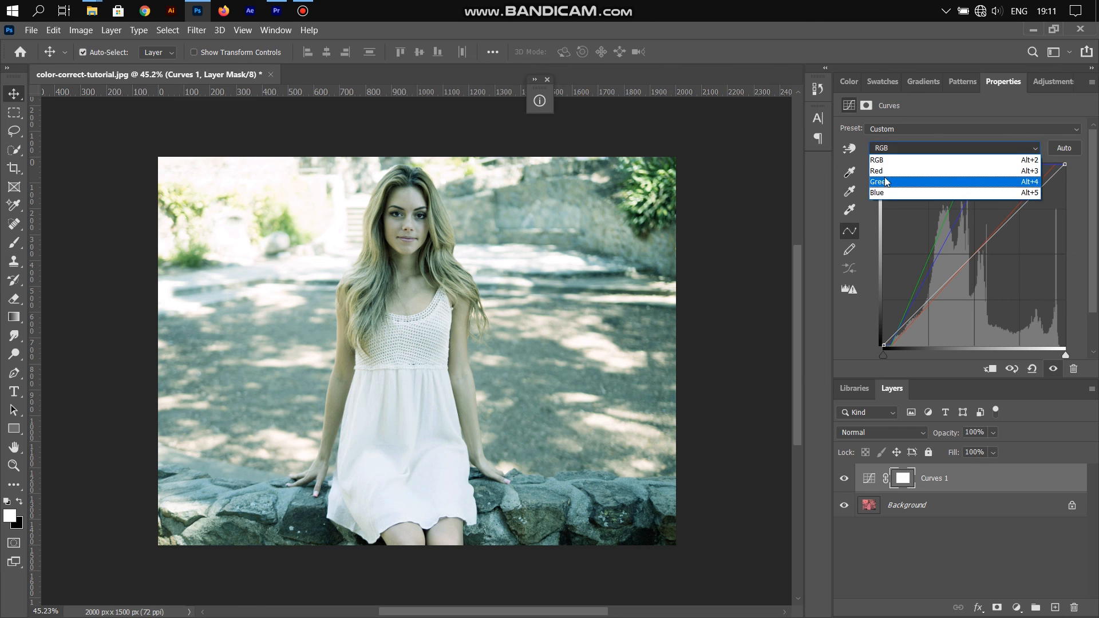
{"action": "left_click", "coordinate": [893, 180]}
{"action": "left_click", "coordinate": [891, 147]}
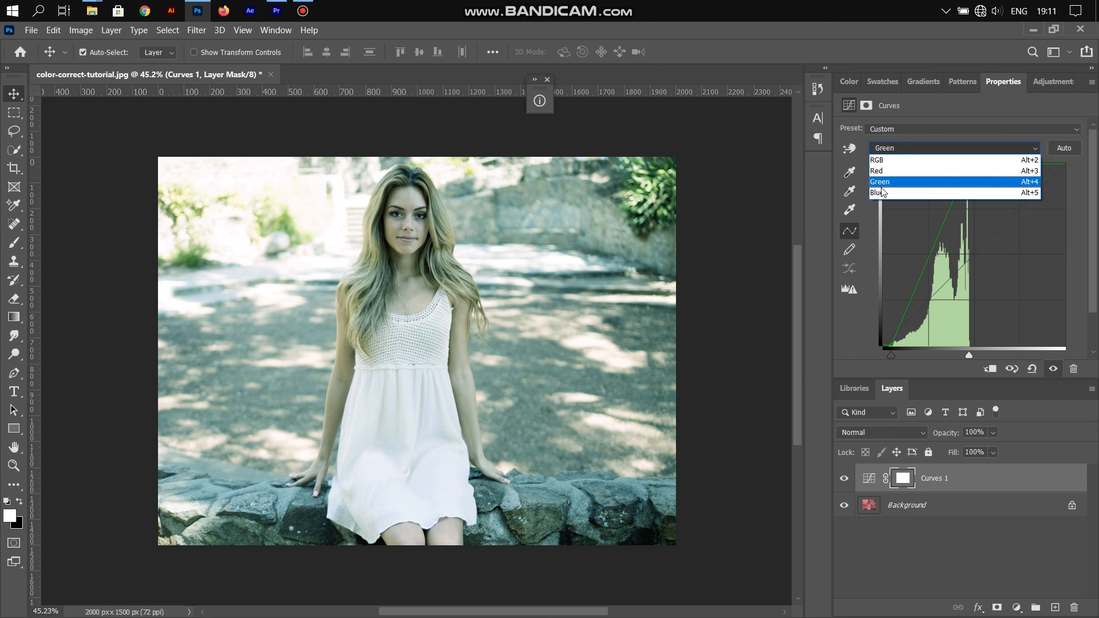
{"action": "left_click", "coordinate": [979, 196]}
{"action": "left_click", "coordinate": [893, 148]}
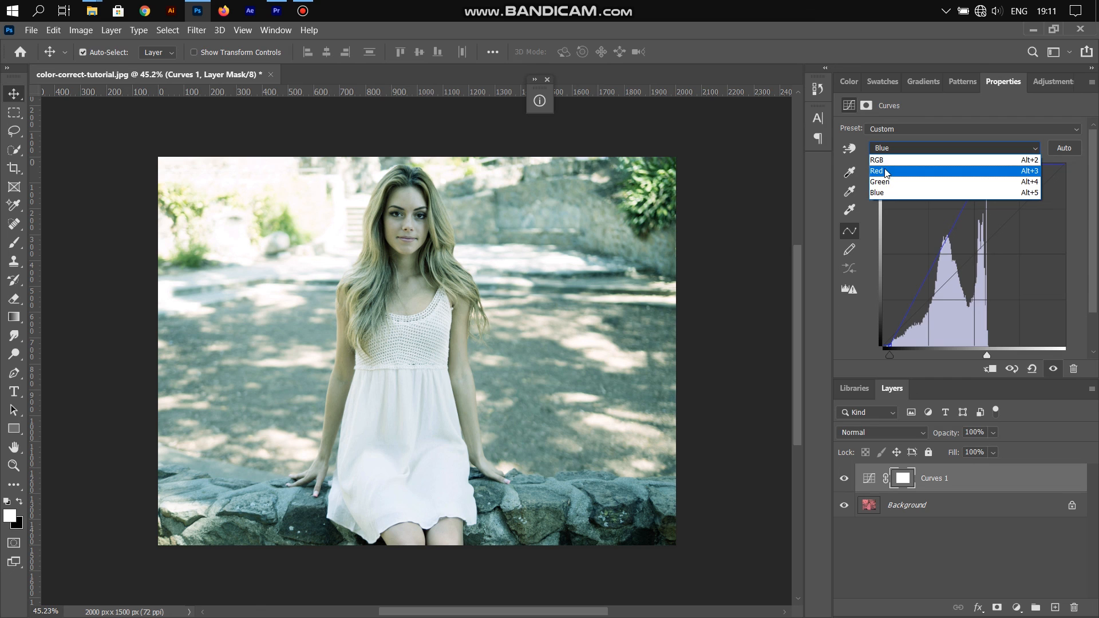
{"action": "left_click", "coordinate": [925, 166]}
{"action": "left_click", "coordinate": [887, 148]}
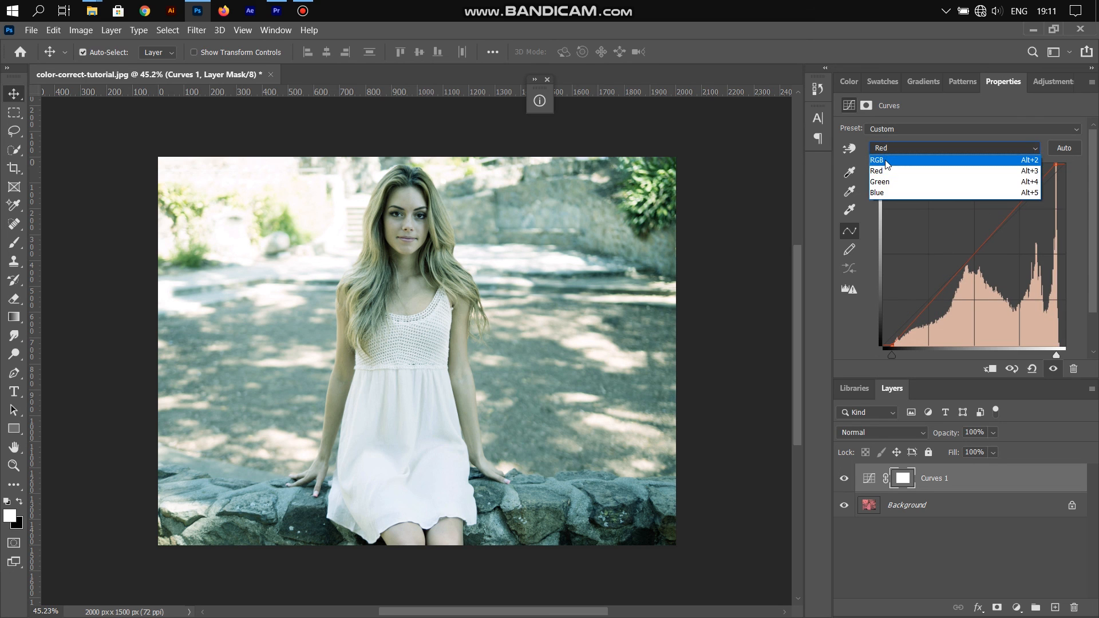
{"action": "left_click", "coordinate": [904, 156]}
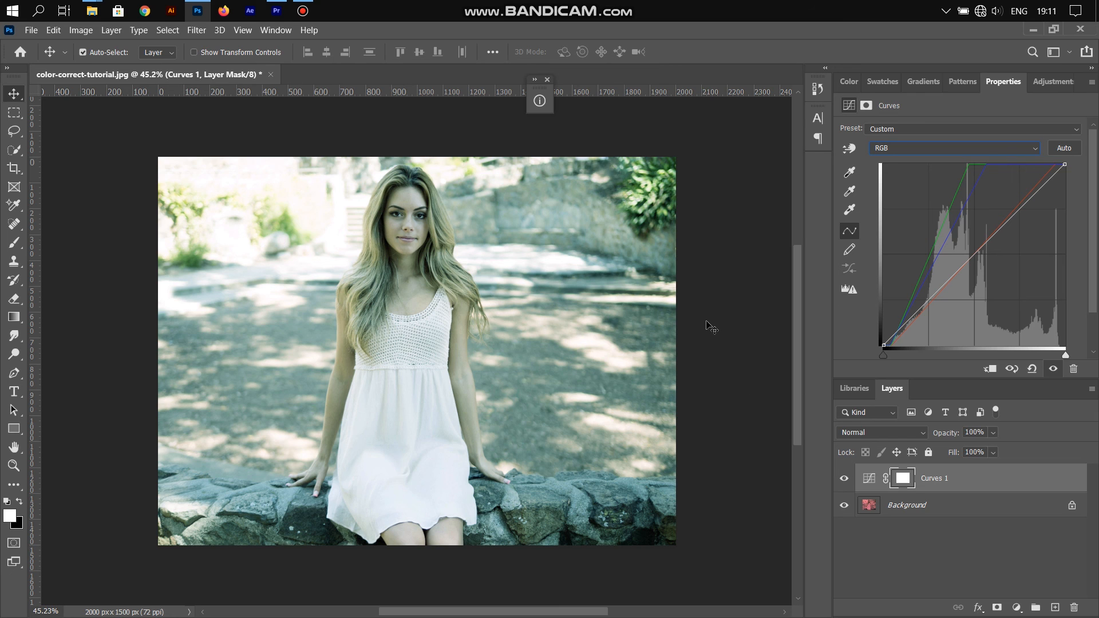
Toggle the Curves 1 layer's visibility to compare the photo before and after the correction, leaving the layer shown.
{"action": "left_click", "coordinate": [844, 479]}
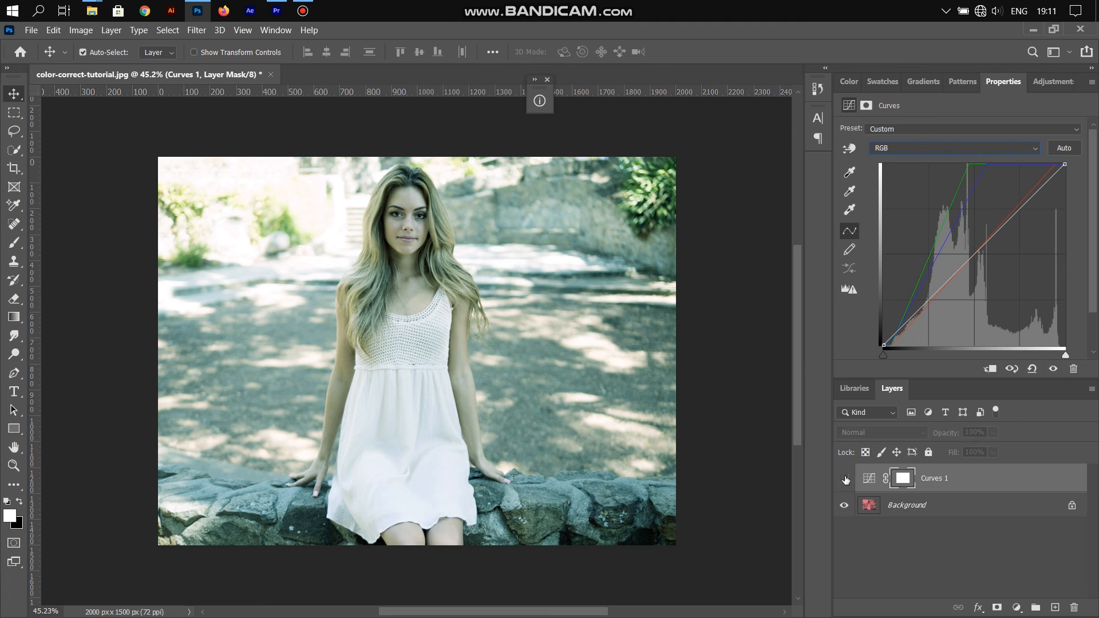
{"action": "left_click", "coordinate": [846, 479]}
{"action": "left_click", "coordinate": [845, 480]}
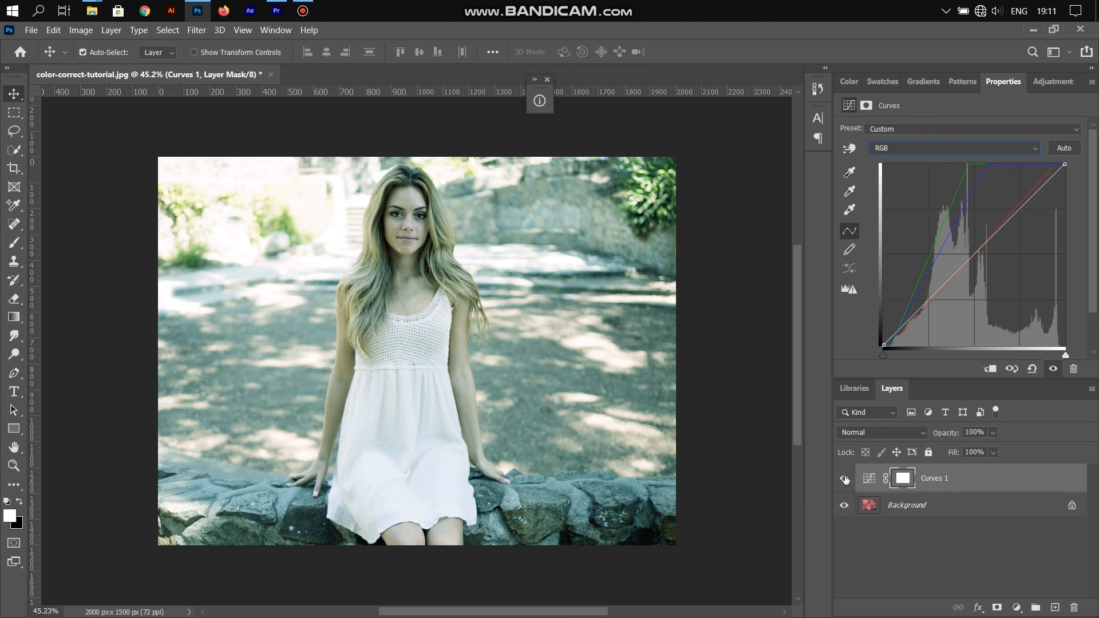
{"action": "left_click", "coordinate": [845, 480]}
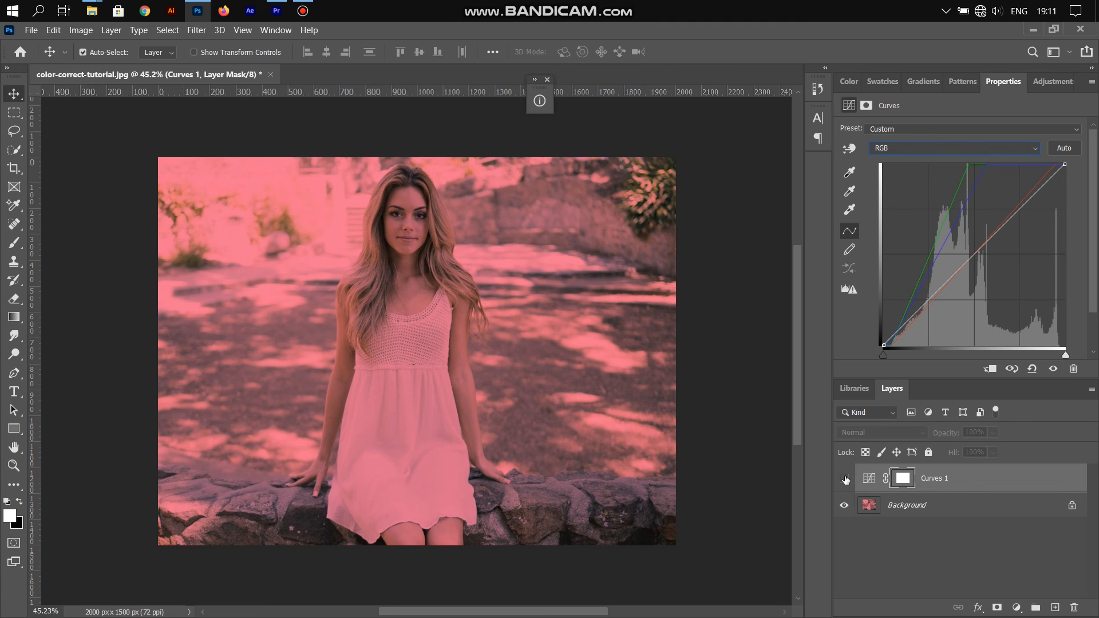
{"action": "left_click", "coordinate": [846, 479]}
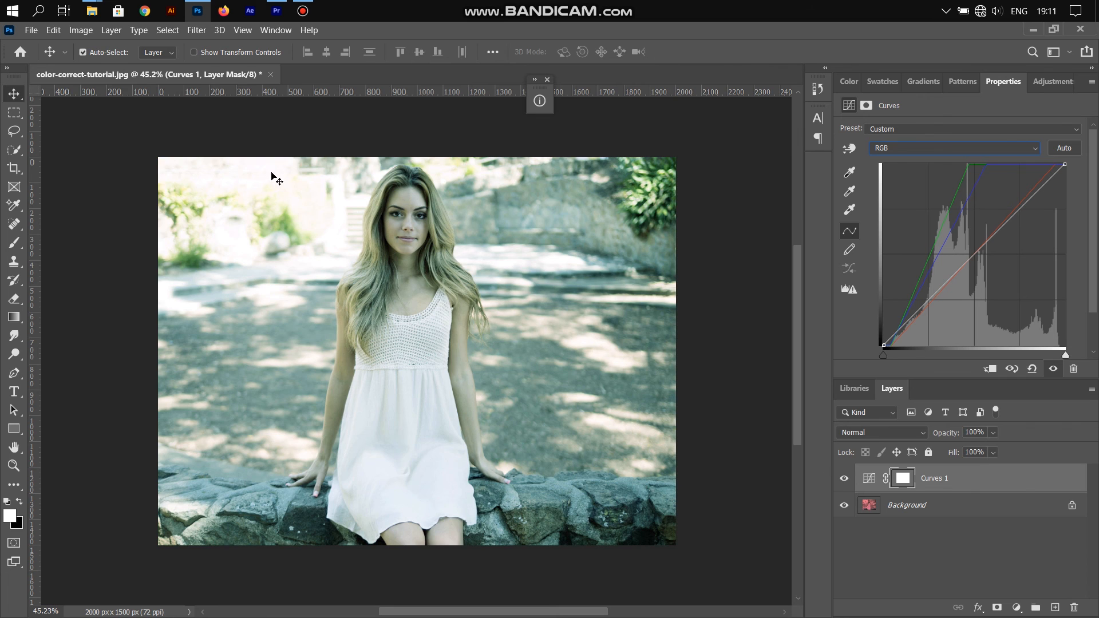